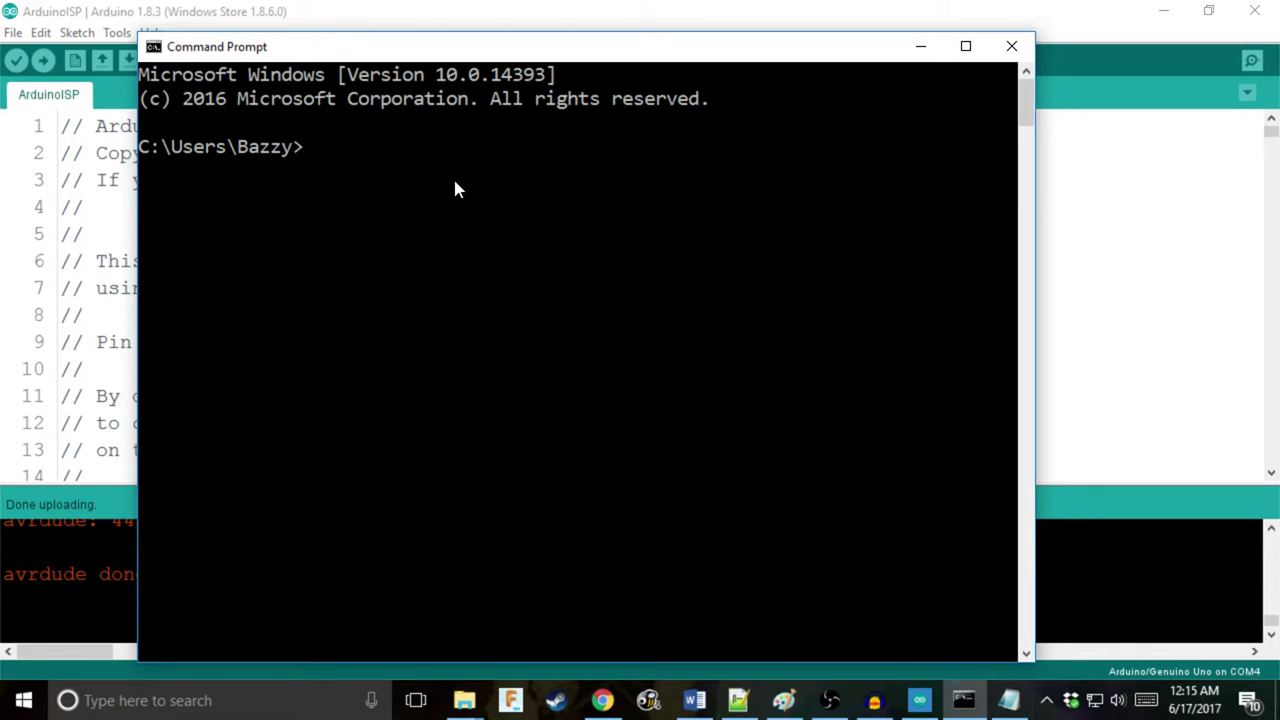
Step: Begin an avrdude command at the prompt with the part m16u2 and the override flag: avrdude -p m16u2 -F
type("rdude -p")
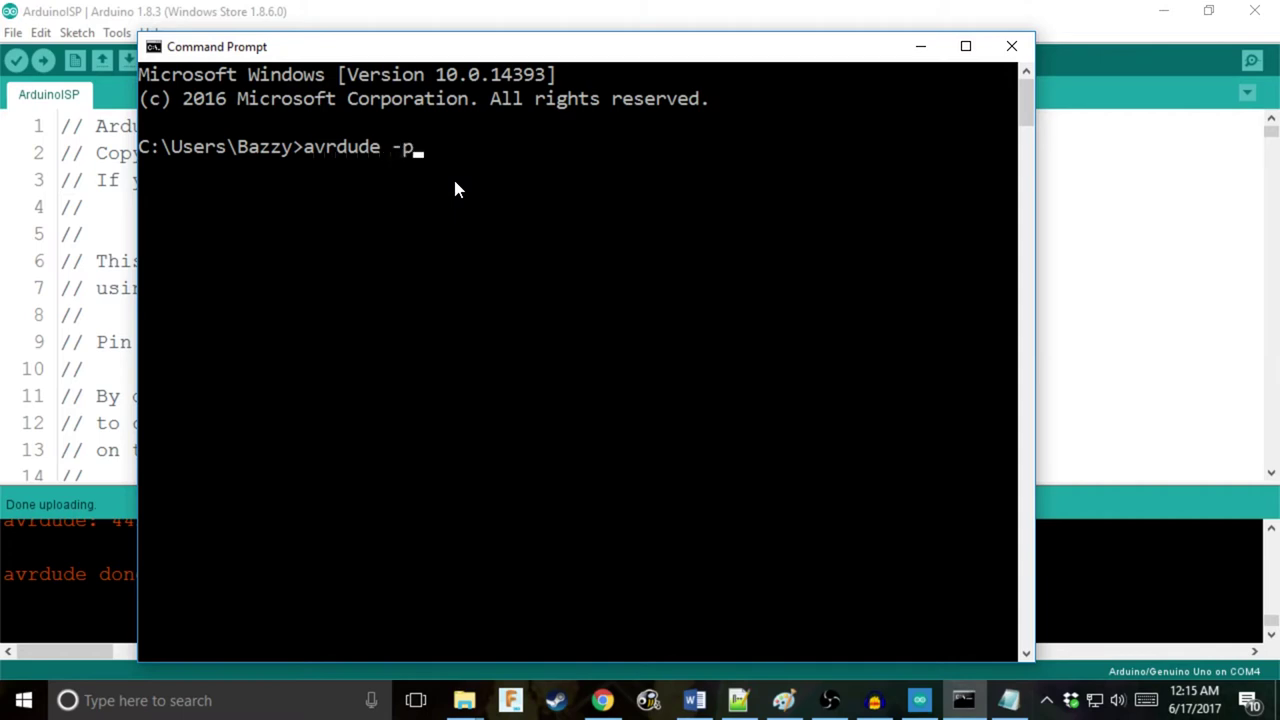
type("m16u2")
key("Left")
key("Left")
key("Left")
key("Left")
key("Left")
key("Right")
key("Right")
key("Left")
key("Left")
key("BackSpace")
key("Delete")
type("8")
key("BackSpace")
type("16")
key("End")
type("-F")
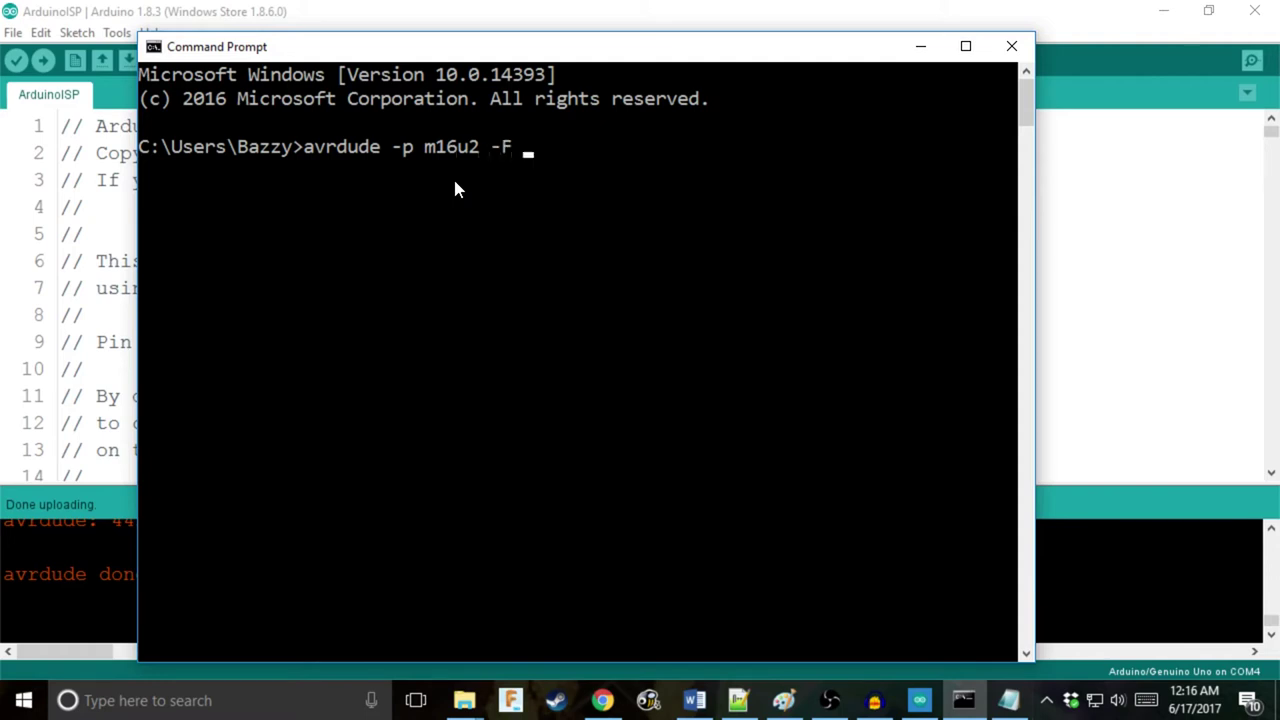
Step: Extend the avrdude command with port COM4, programmer avrisp and a -U memory operation flag
type(" -P COM4")
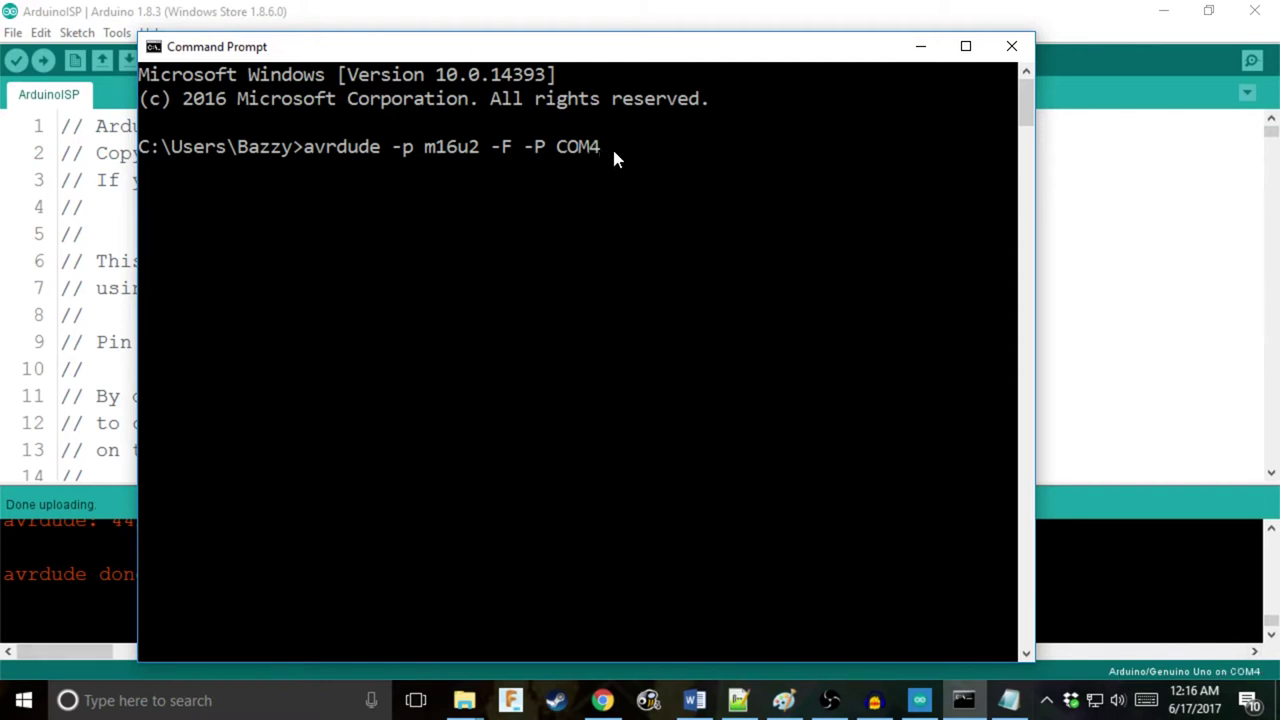
type("-c avrisp")
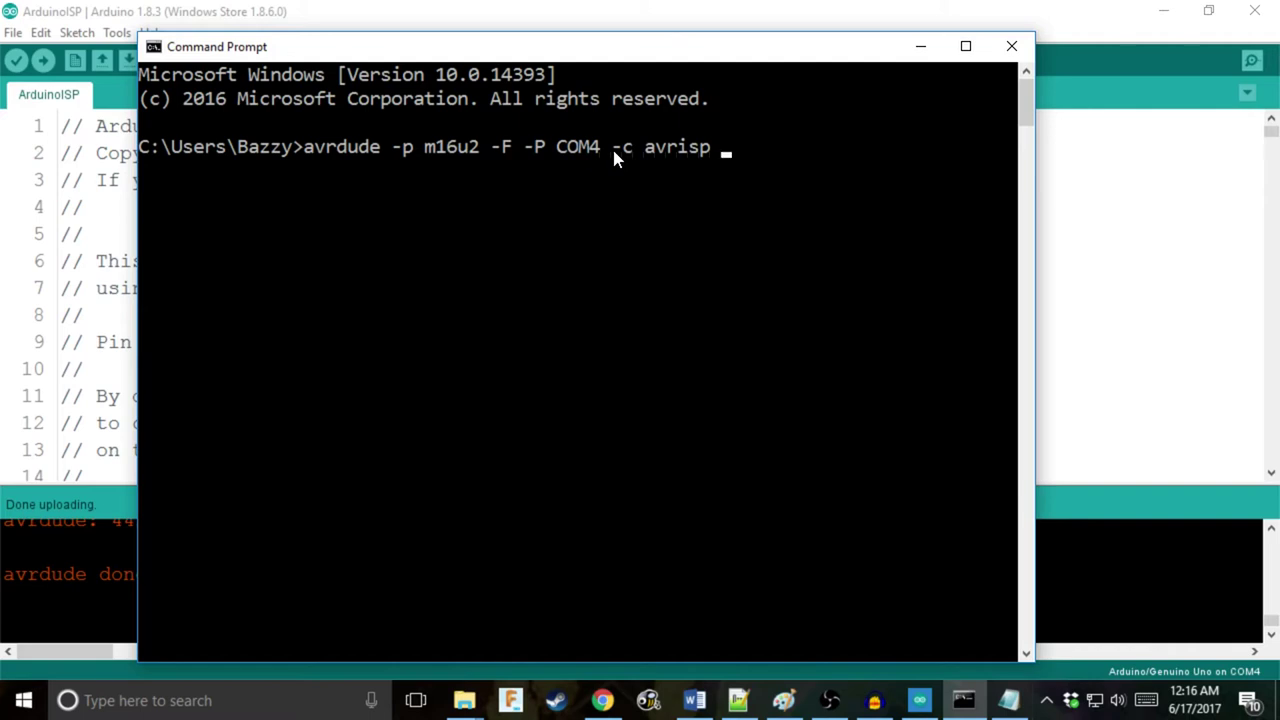
type("-U")
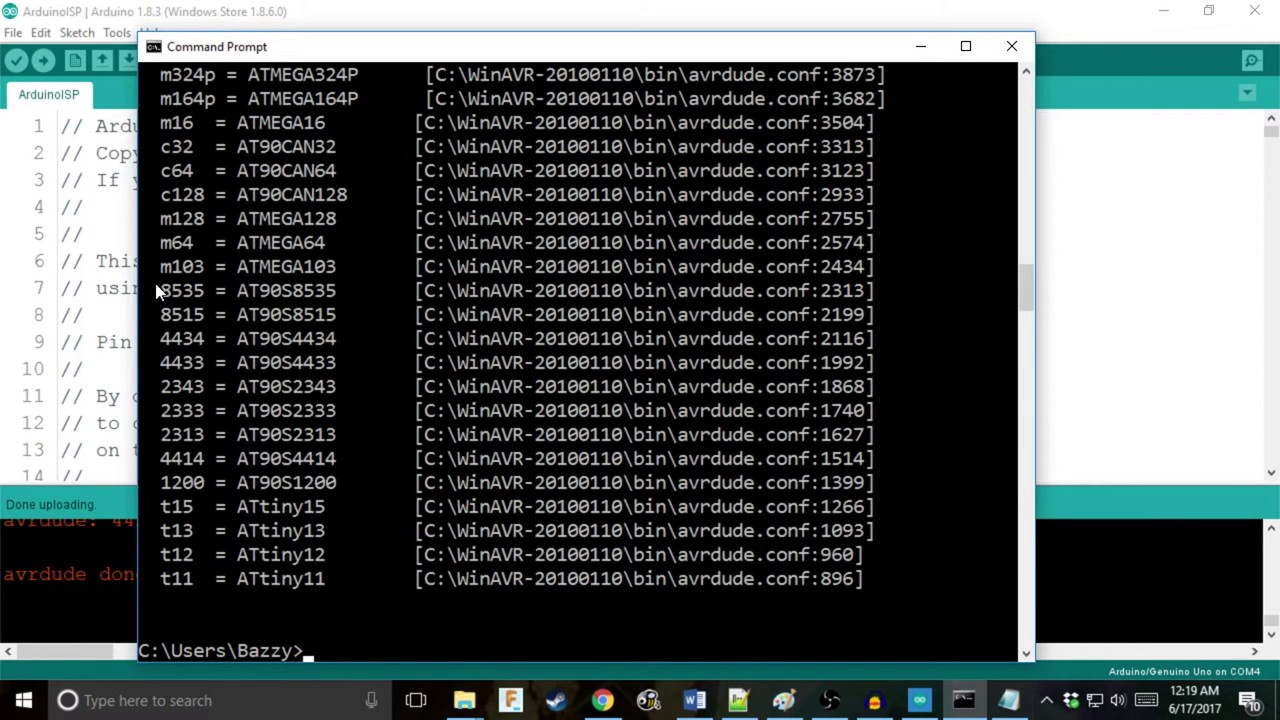
Step: Examine the avrdude output above the prompt, checking the m16u2 part error and the list of valid parts
scroll(370, 470, "up", 5)
scroll(390, 505, "up", 20)
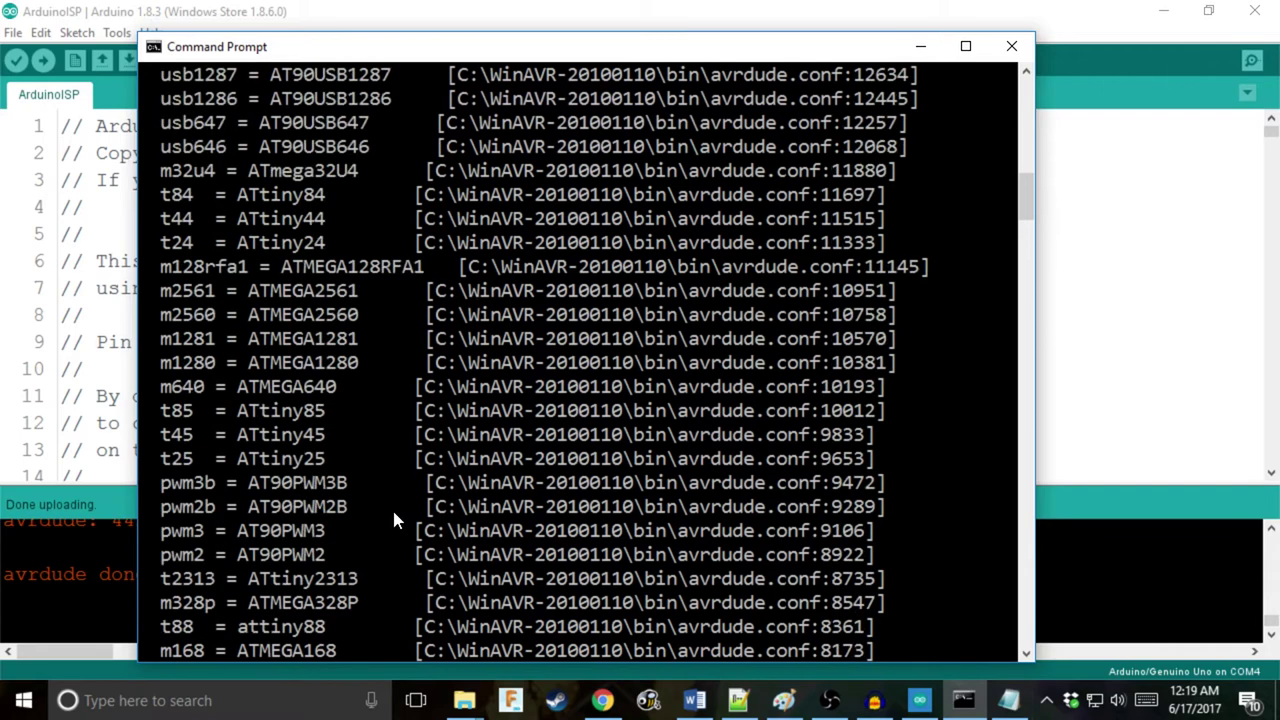
scroll(395, 517, "down", 6)
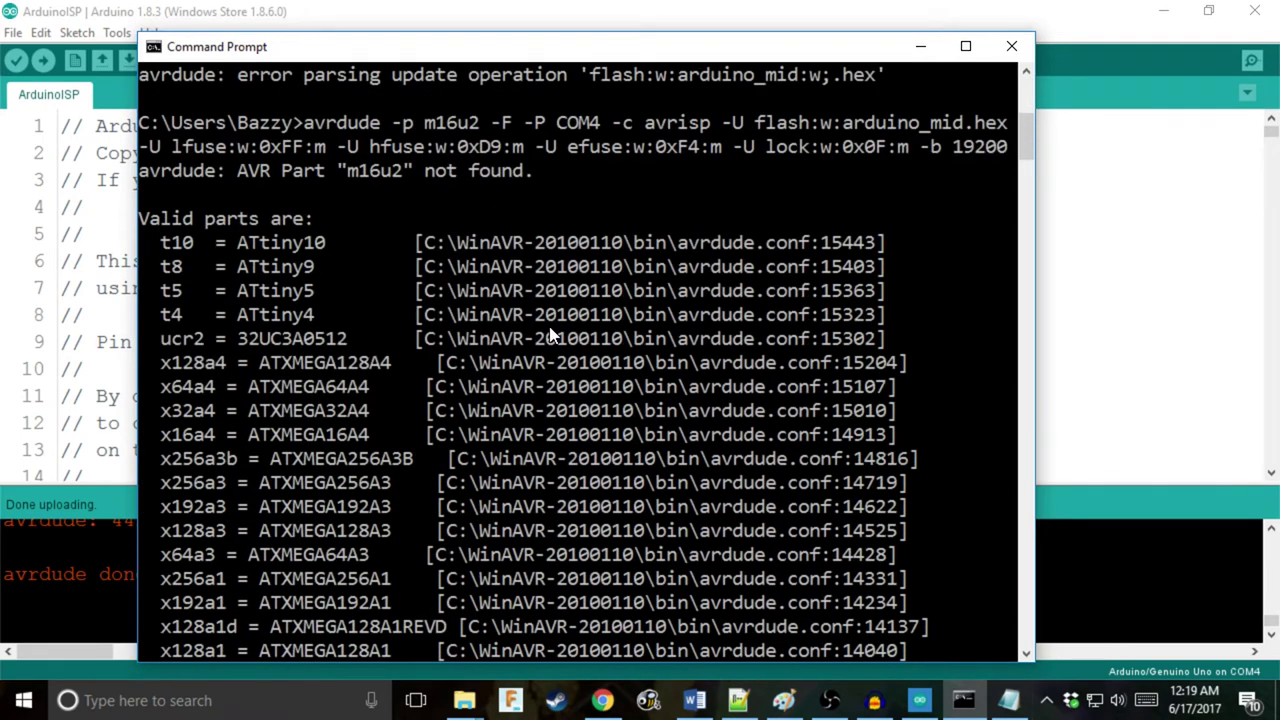
scroll(322, 308, "up", 1)
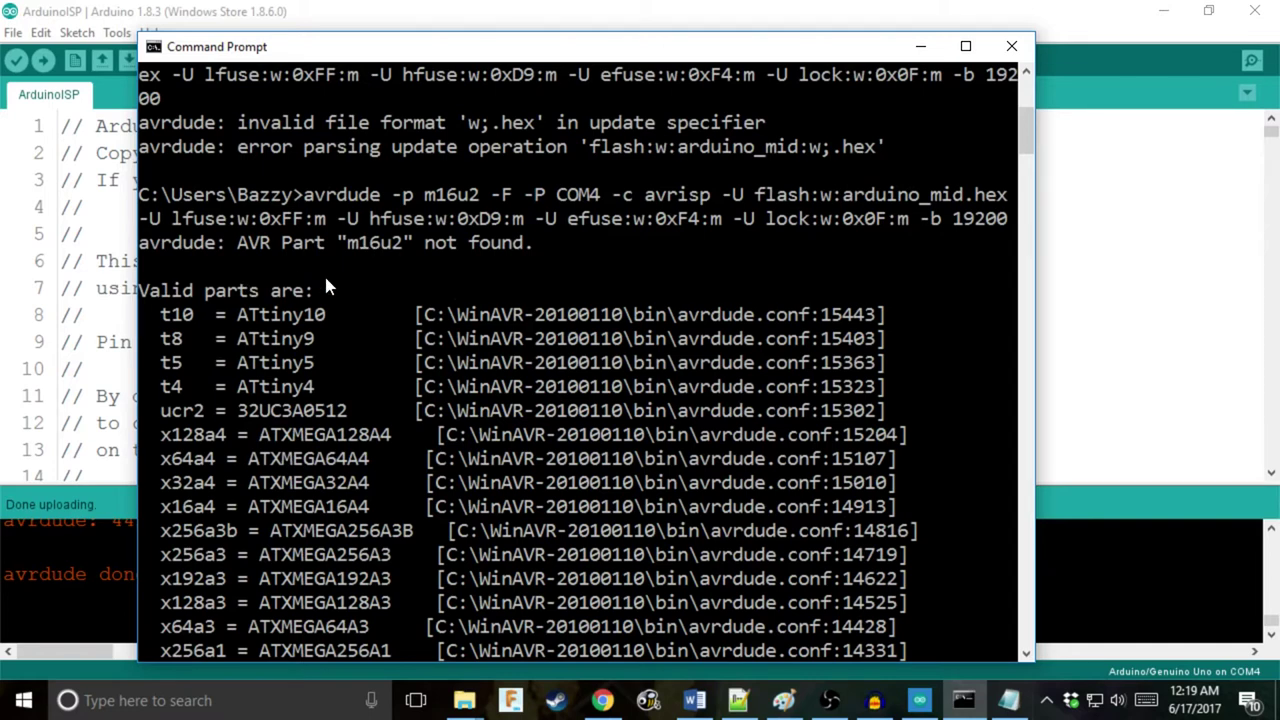
scroll(457, 331, "down", 14)
scroll(432, 380, "down", 20)
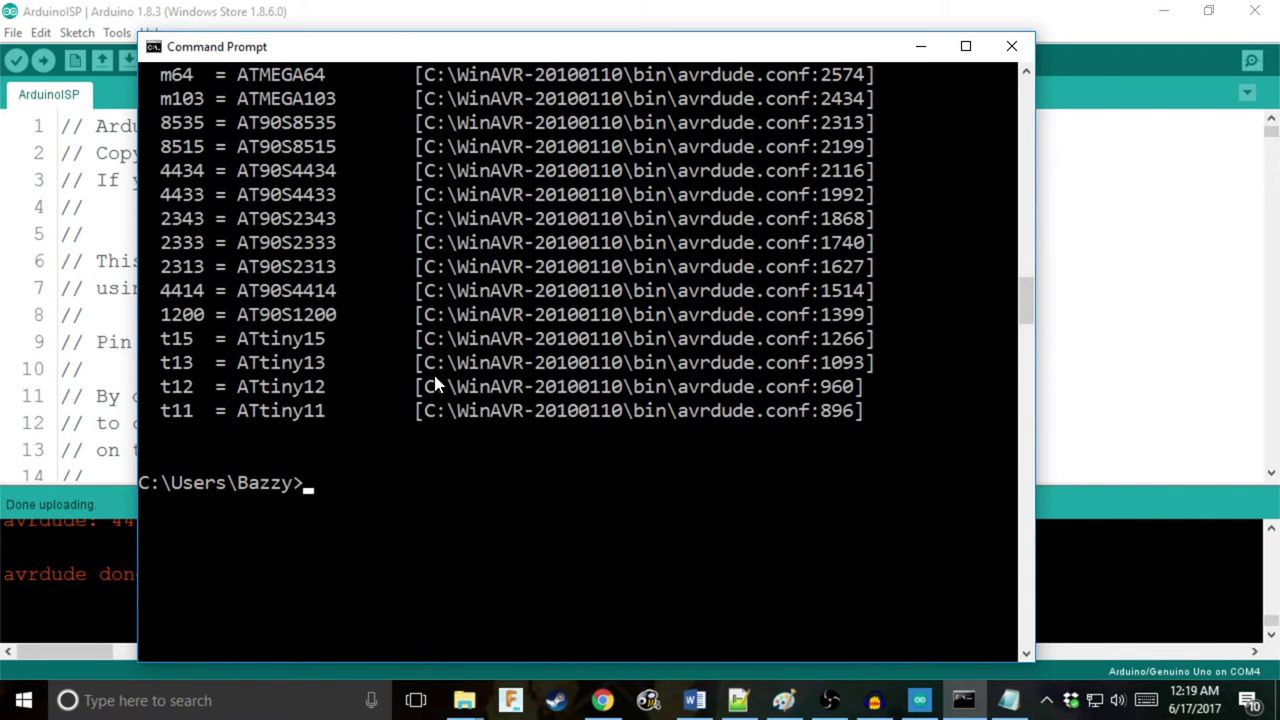
scroll(434, 380, "up", 5)
scroll(434, 383, "up", 3)
scroll(434, 383, "down", 7)
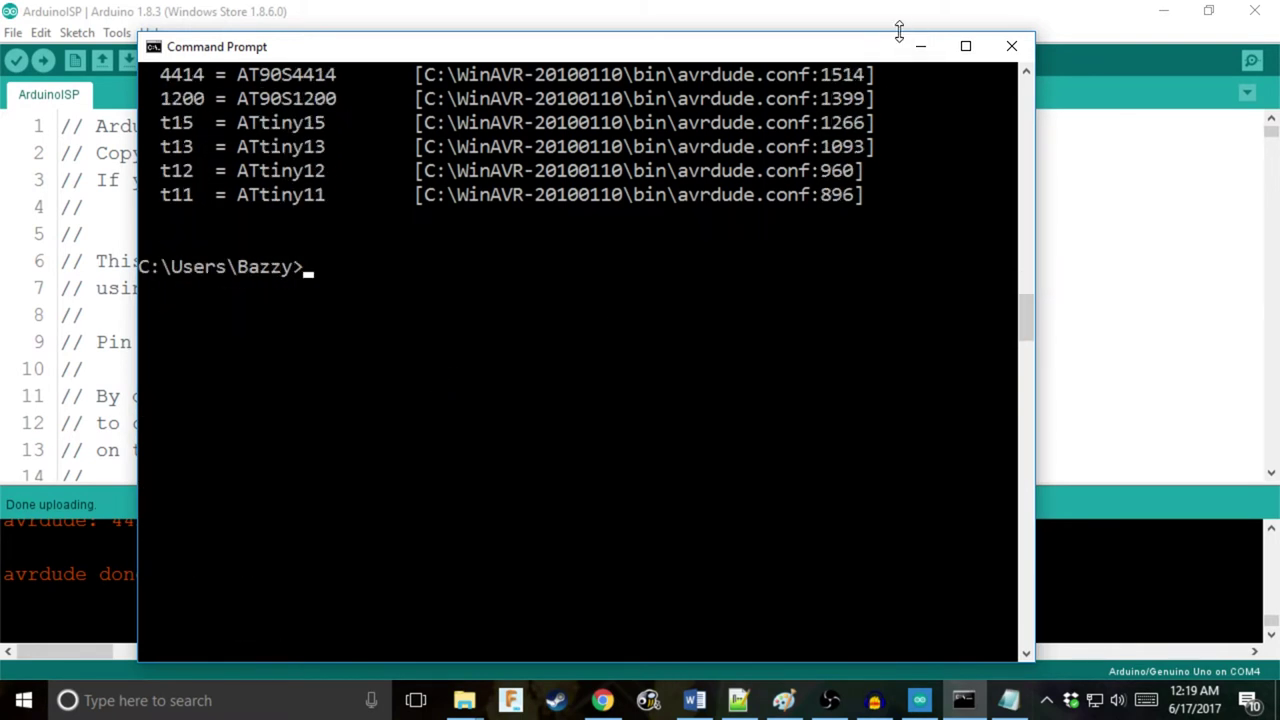
Step: Switch to File Explorer and bring the gemma folder window in front of the compiled_firmwares window
mouse_move(464, 700)
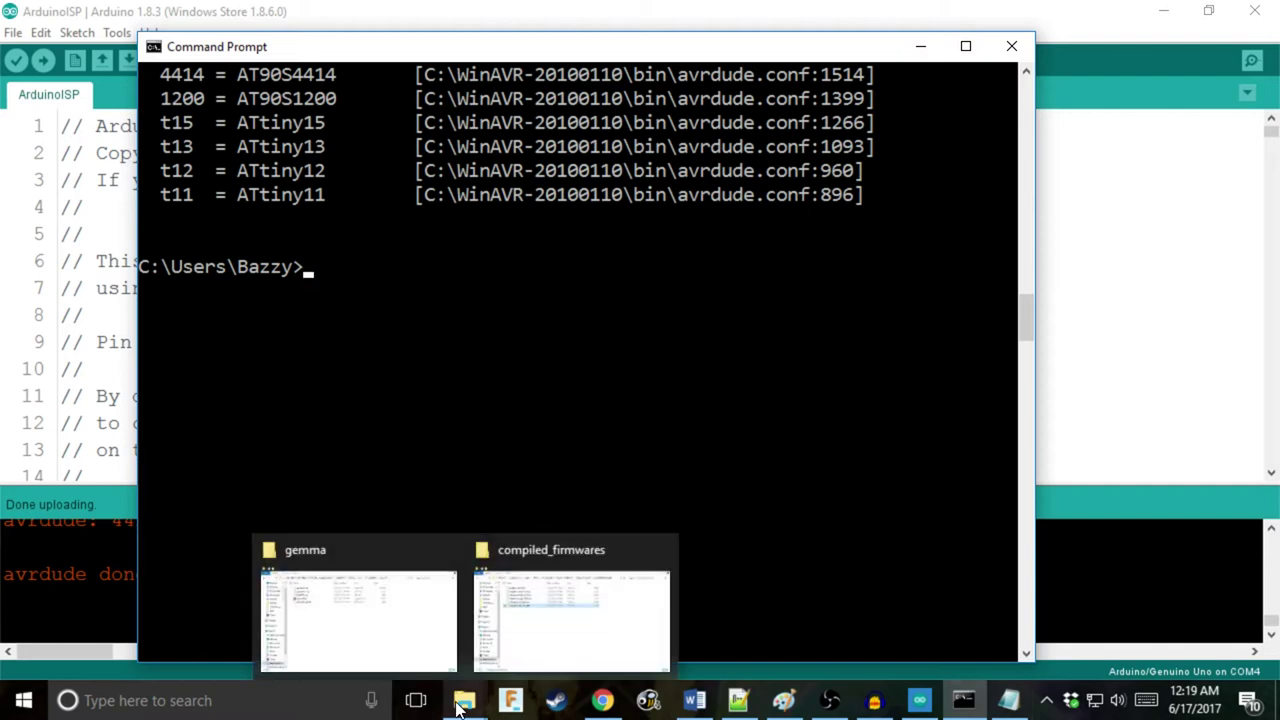
left_click(540, 648)
mouse_move(723, 26)
left_mouse_down()
mouse_move(637, 38)
mouse_move(727, 35)
left_mouse_up()
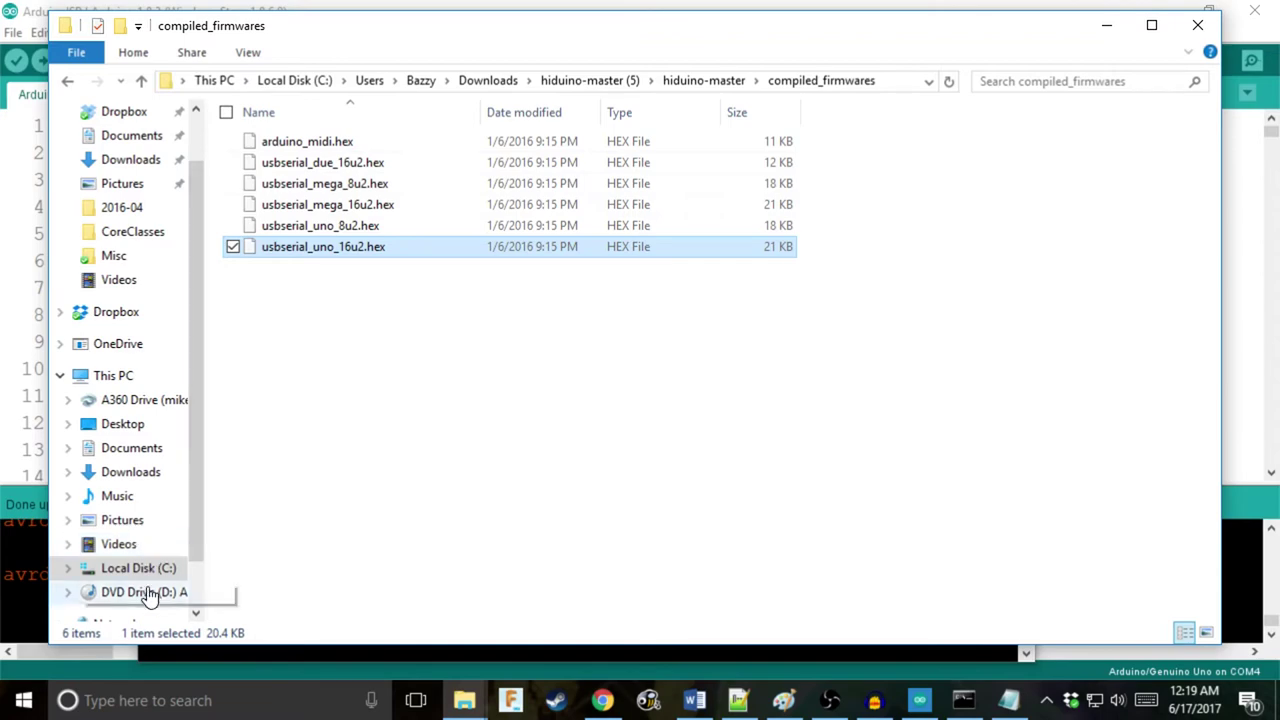
left_click(464, 700)
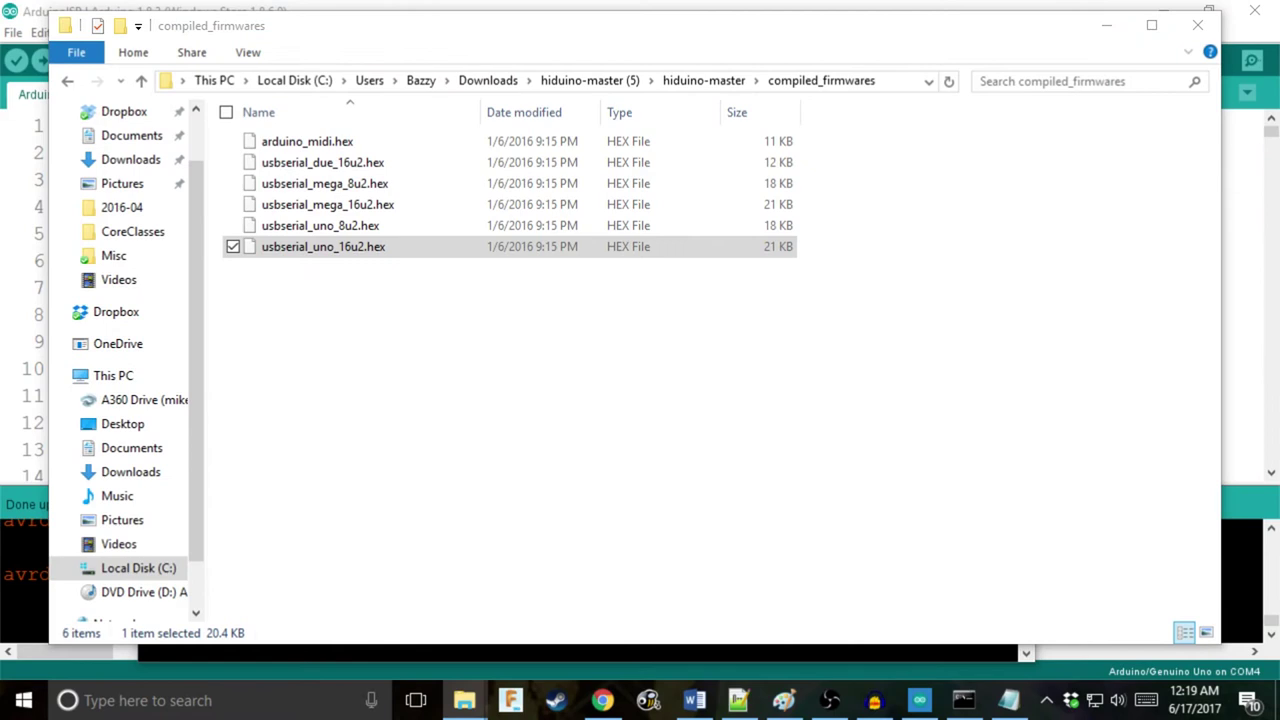
left_click_drag(637, 80, 914, 49)
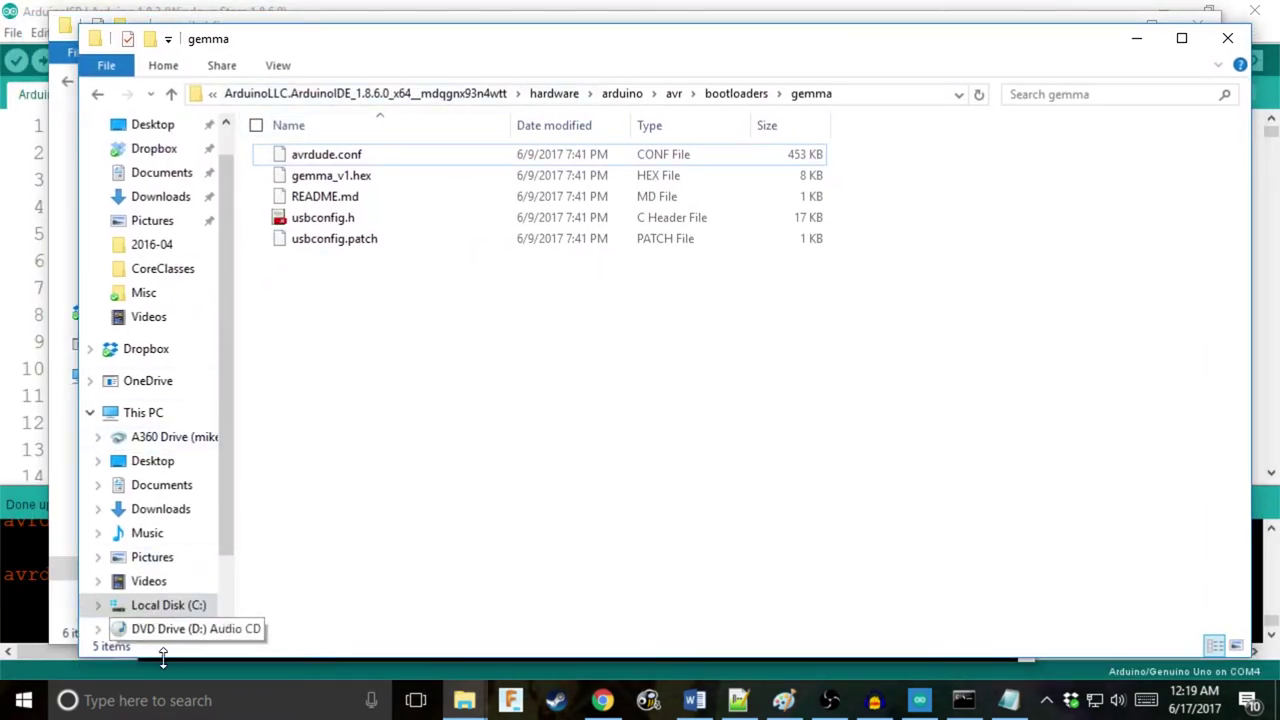
Step: Browse from Local Disk (C:) through Program Files and WindowsApps into the ArduinoLLC.ArduinoIDE_1.8.6.0 folder
left_click(162, 606)
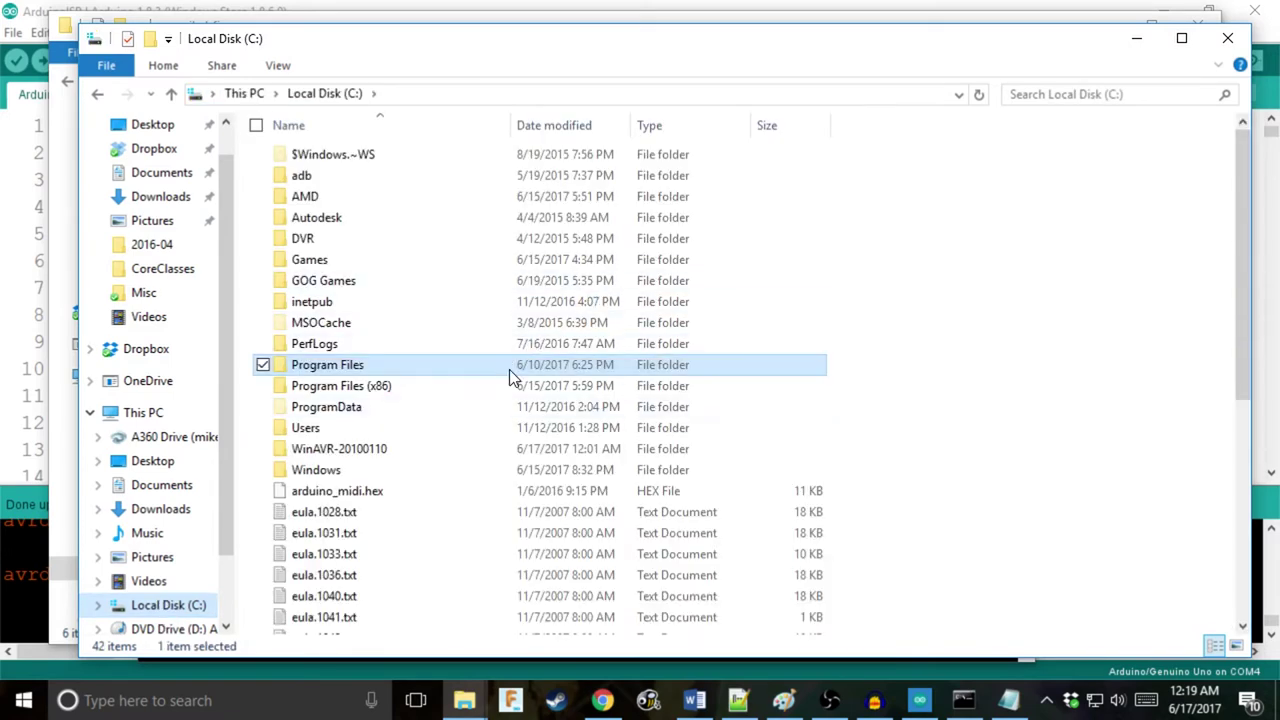
double_click(509, 369)
scroll(478, 523, "down", 10)
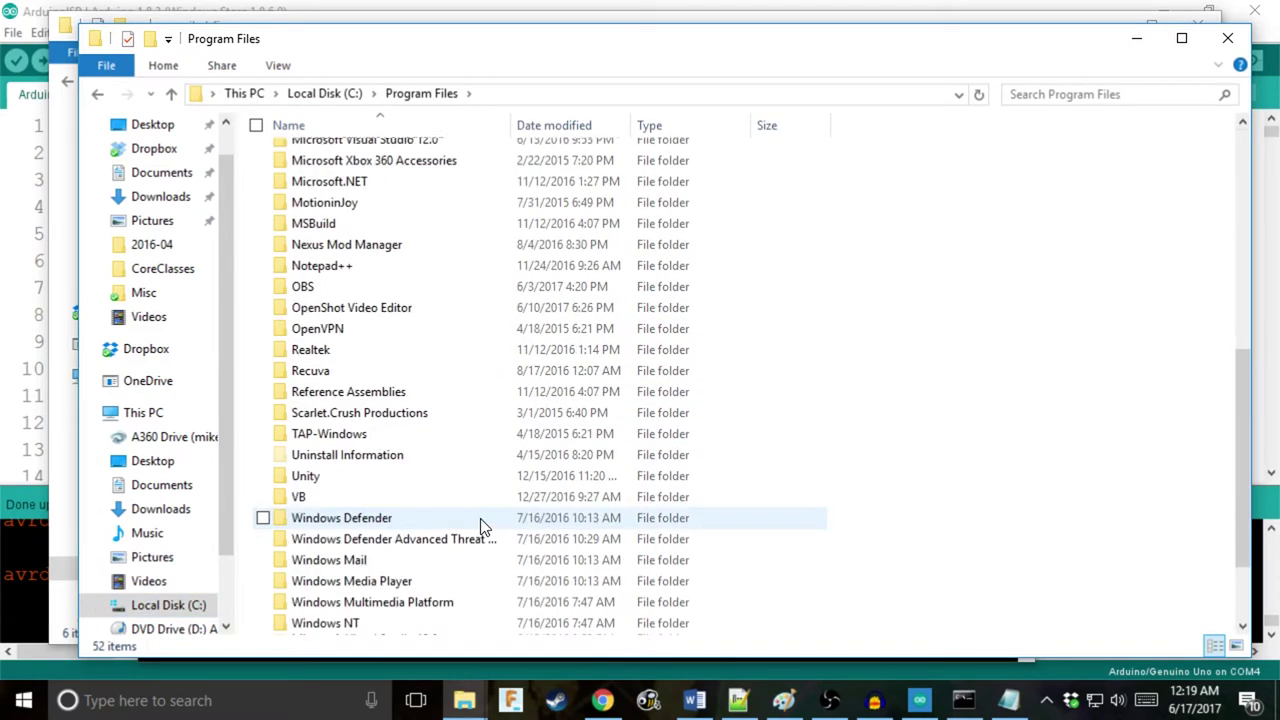
double_click(437, 580)
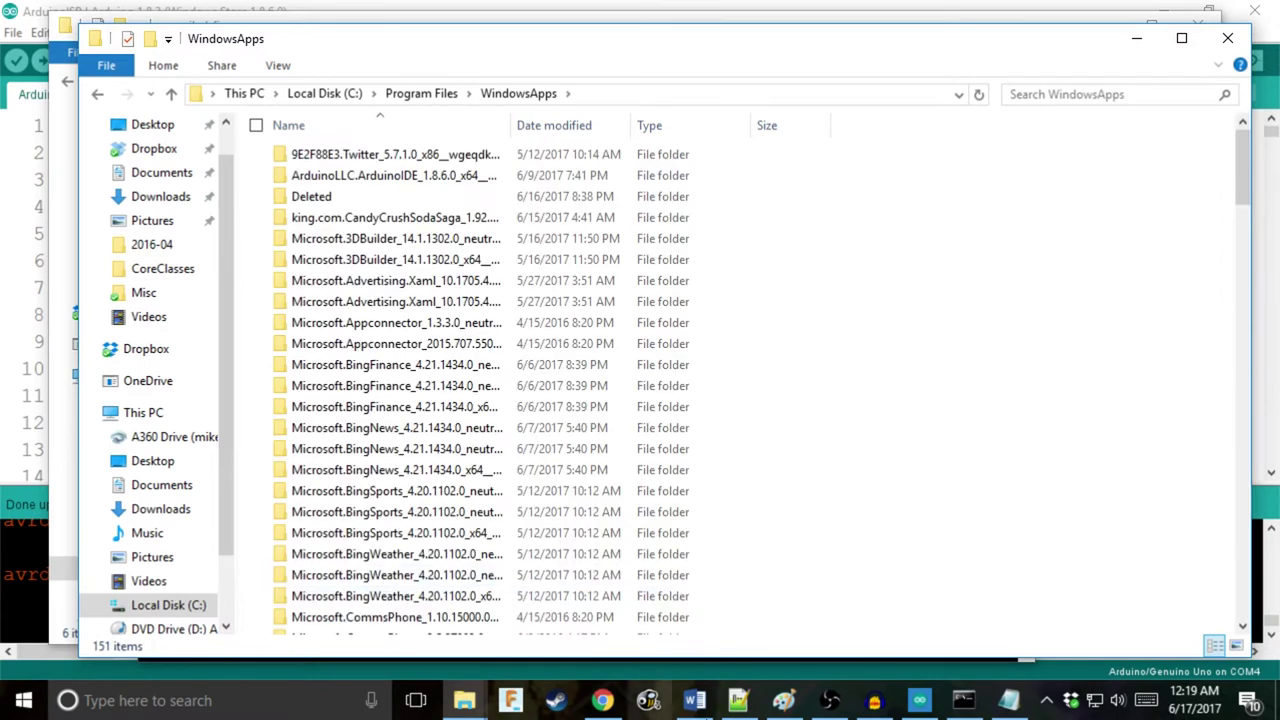
left_click(513, 178)
double_click(512, 176)
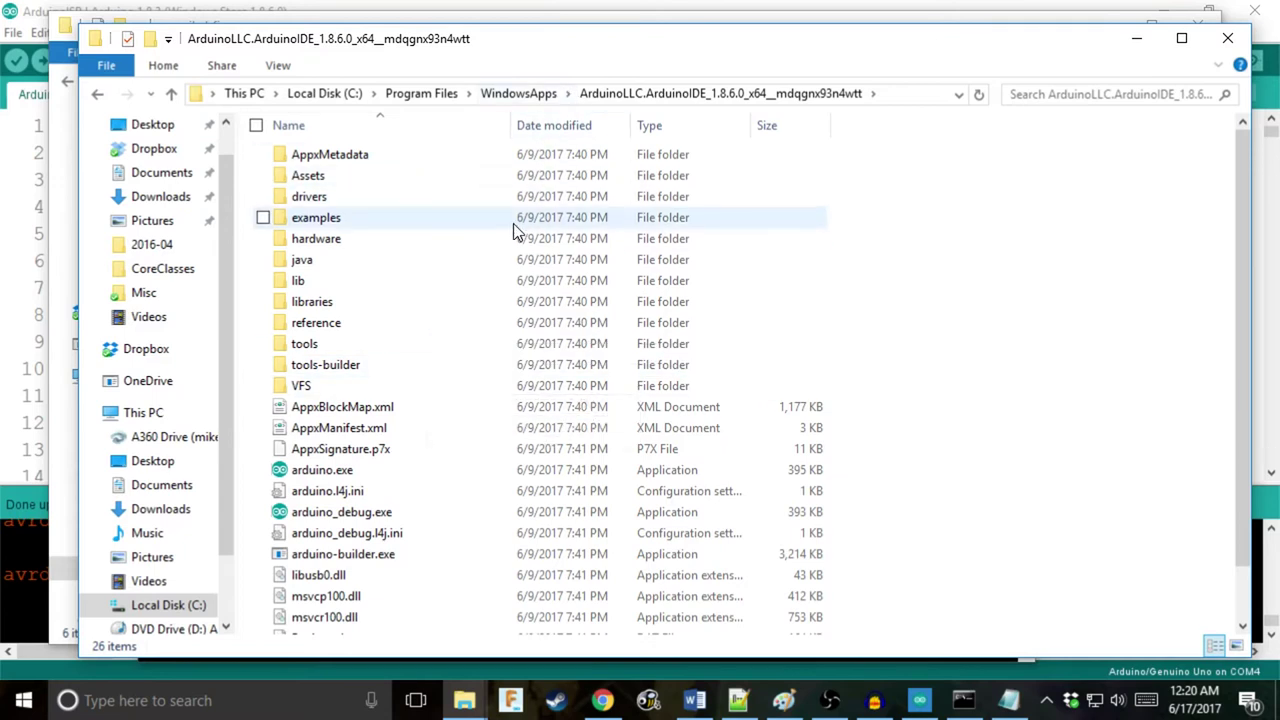
left_click_drag(630, 48, 606, 34)
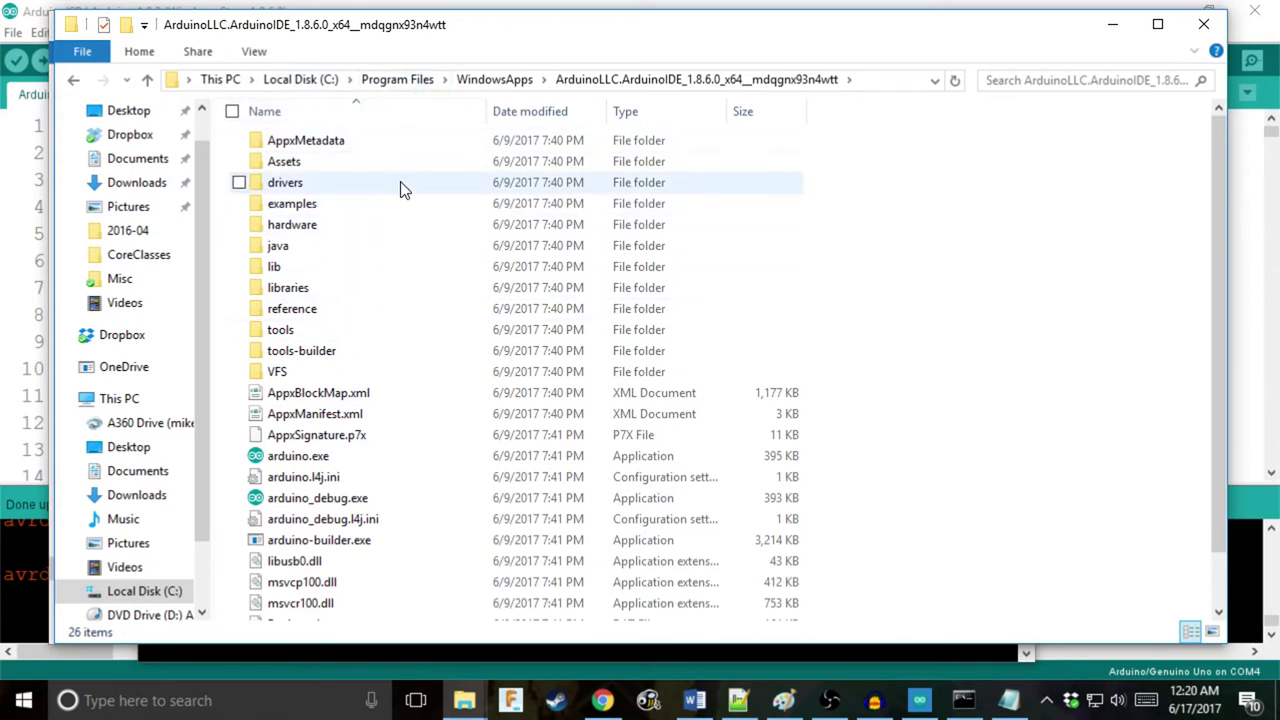
Step: Browse through hardware, arduino, avr and bootloaders into the gemma folder and select its avrdude.conf file
double_click(380, 230)
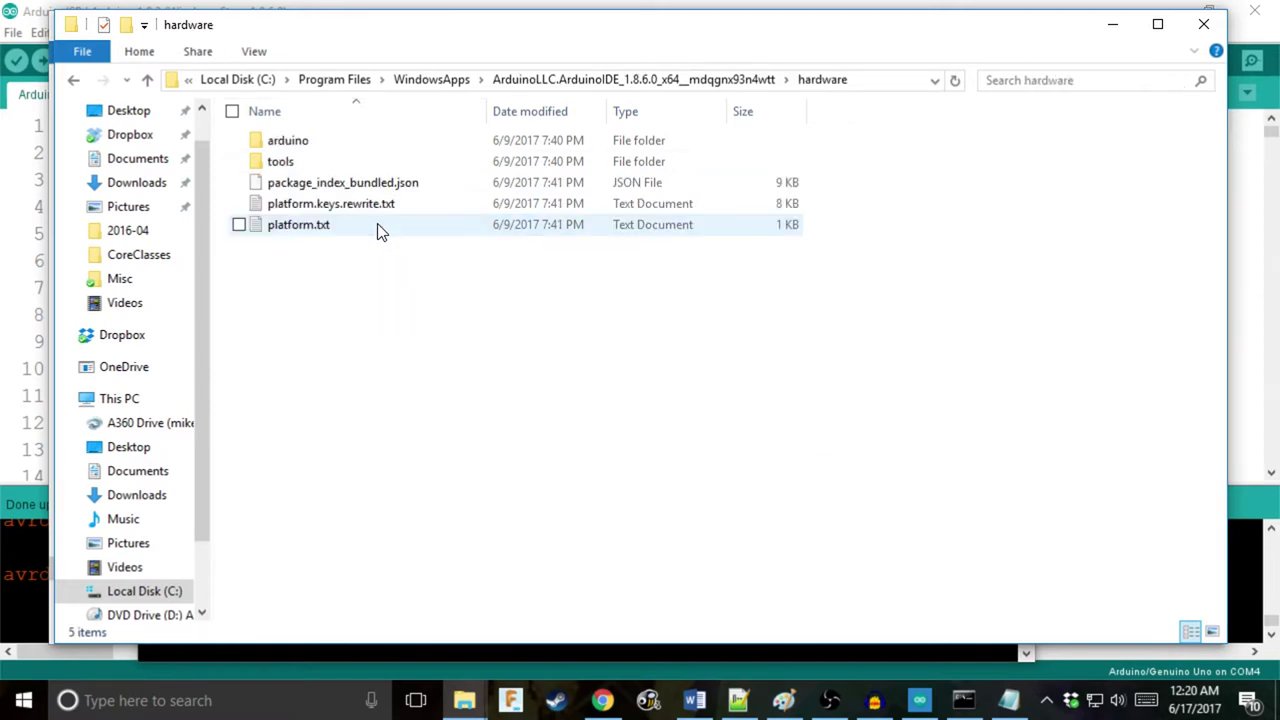
double_click(380, 143)
double_click(380, 150)
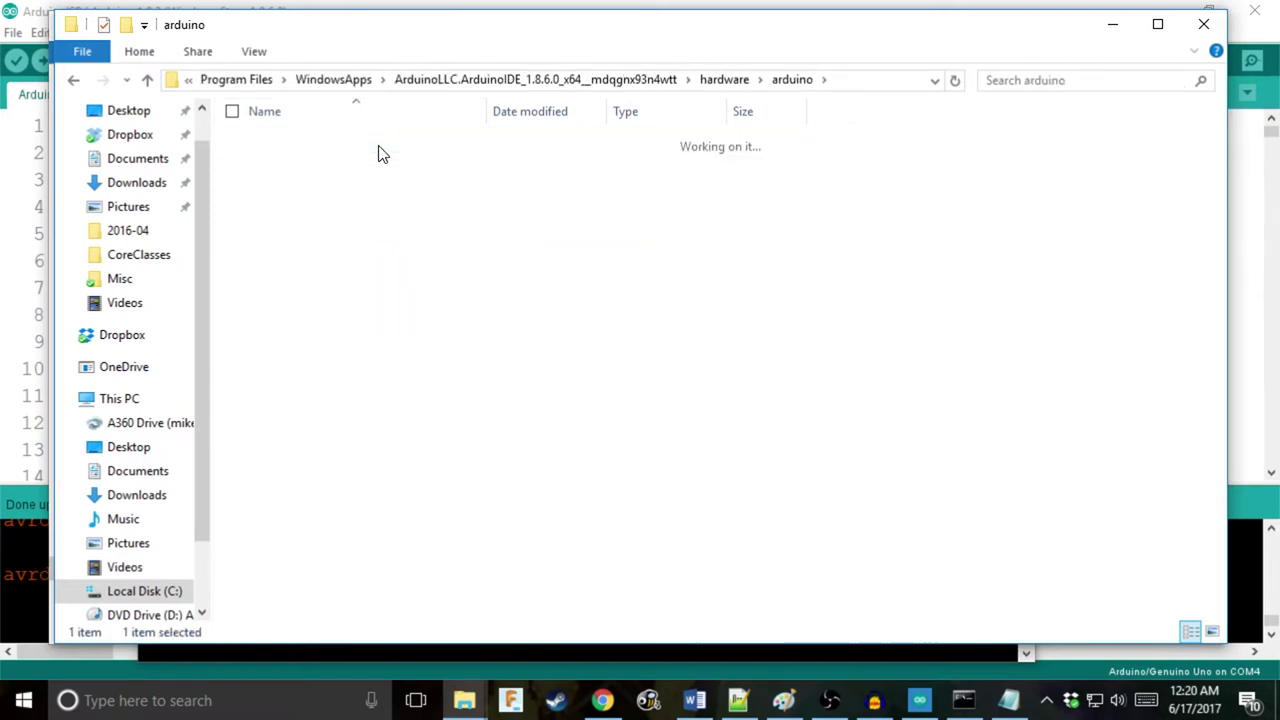
double_click(366, 150)
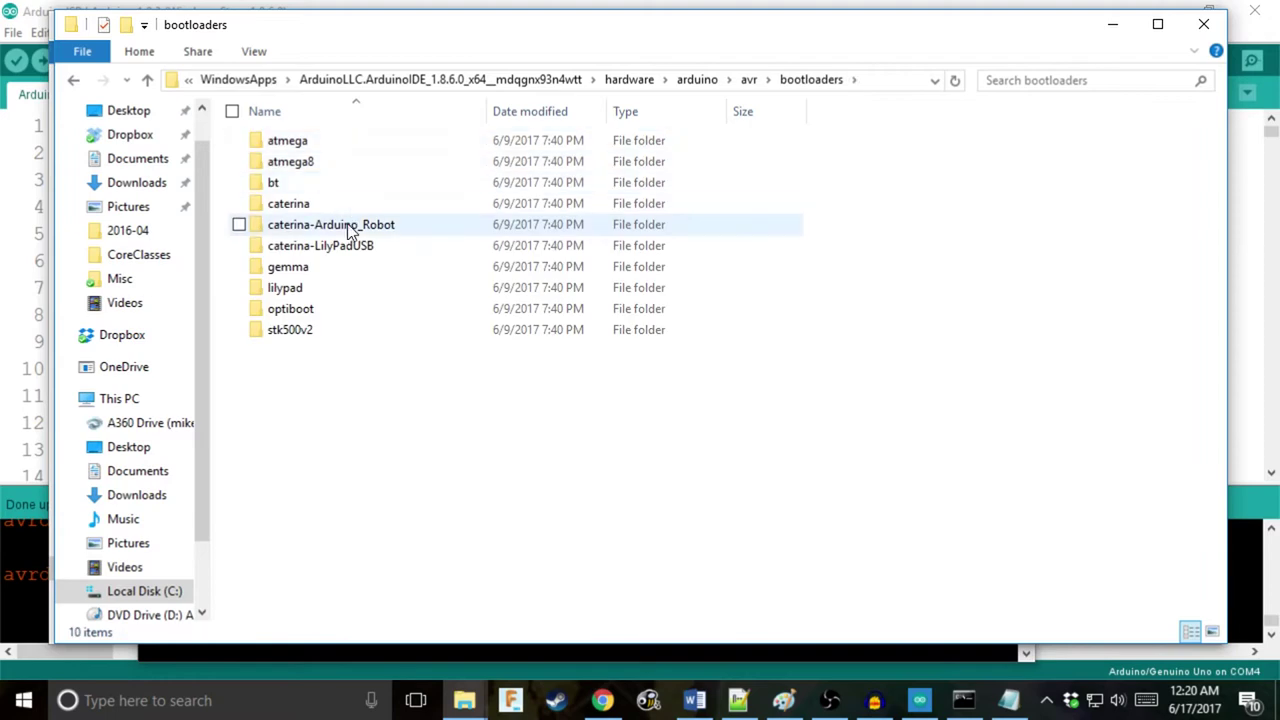
left_click(346, 276)
double_click(346, 276)
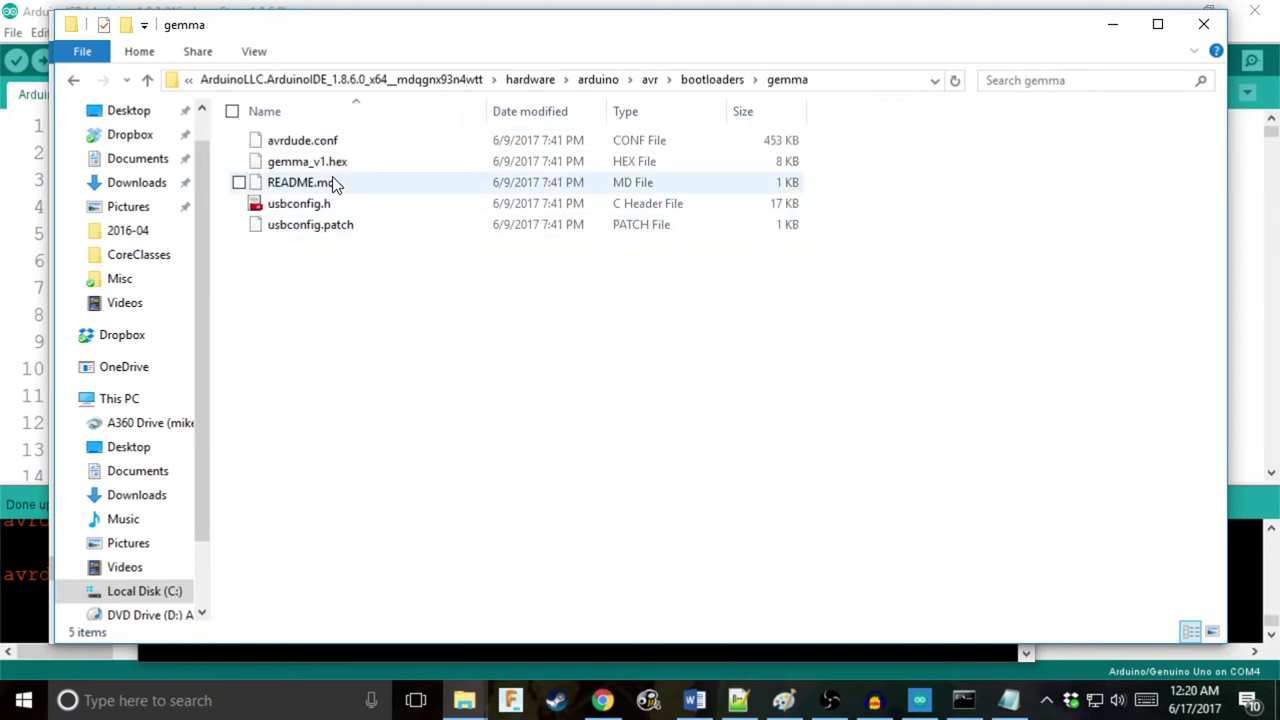
left_click(341, 142)
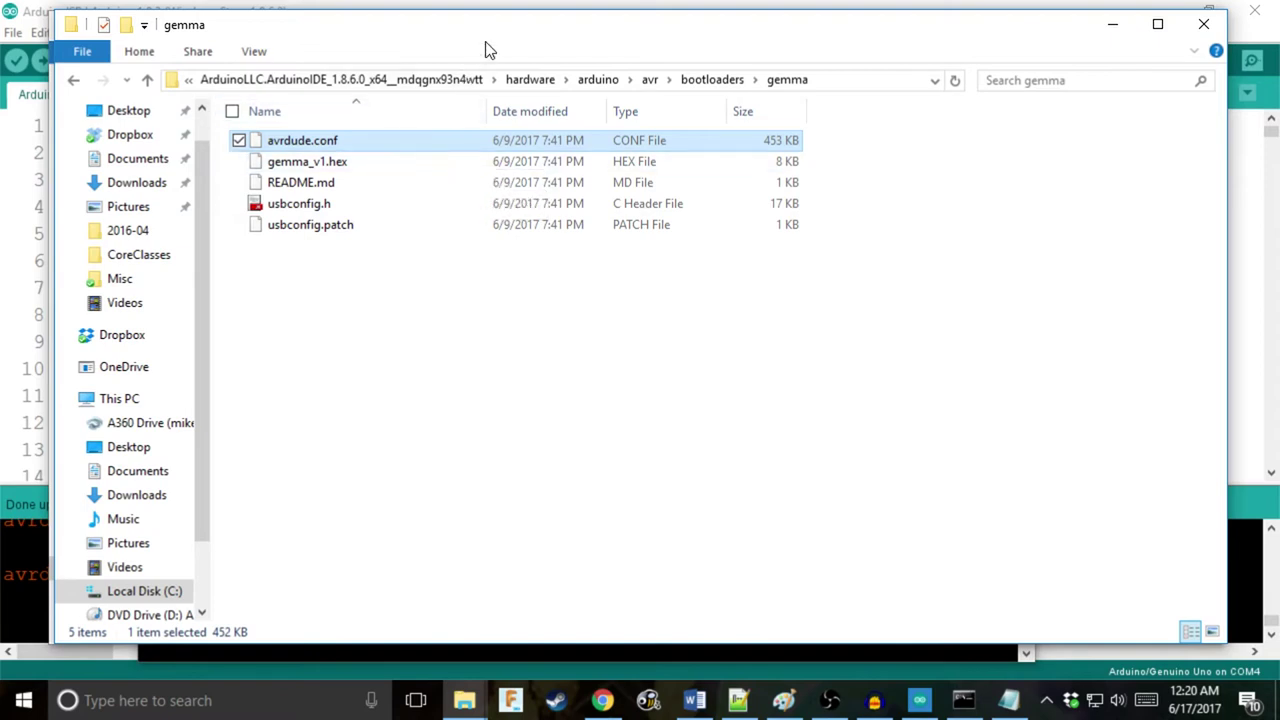
Step: Bring the compiled_firmwares window forward and open the WinAVR-20100110 folder on Local Disk (C:) in it
left_click_drag(497, 43, 474, 109)
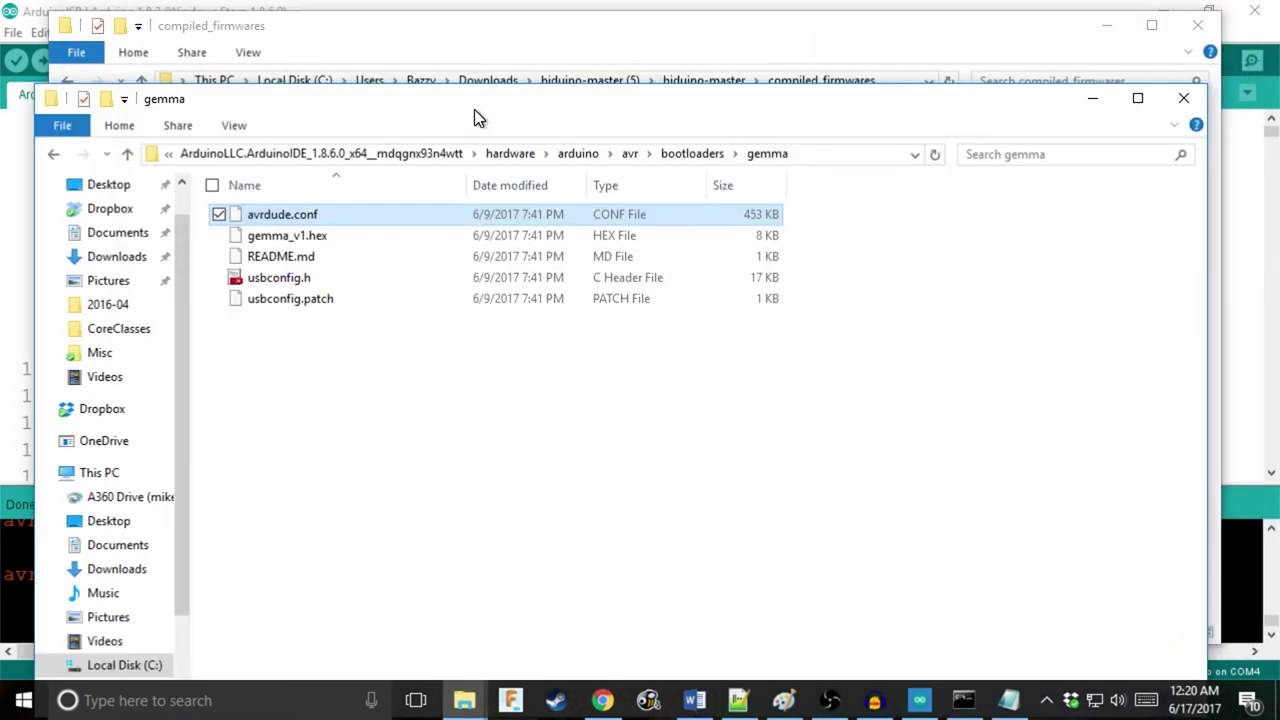
left_click(497, 51)
left_click(141, 570)
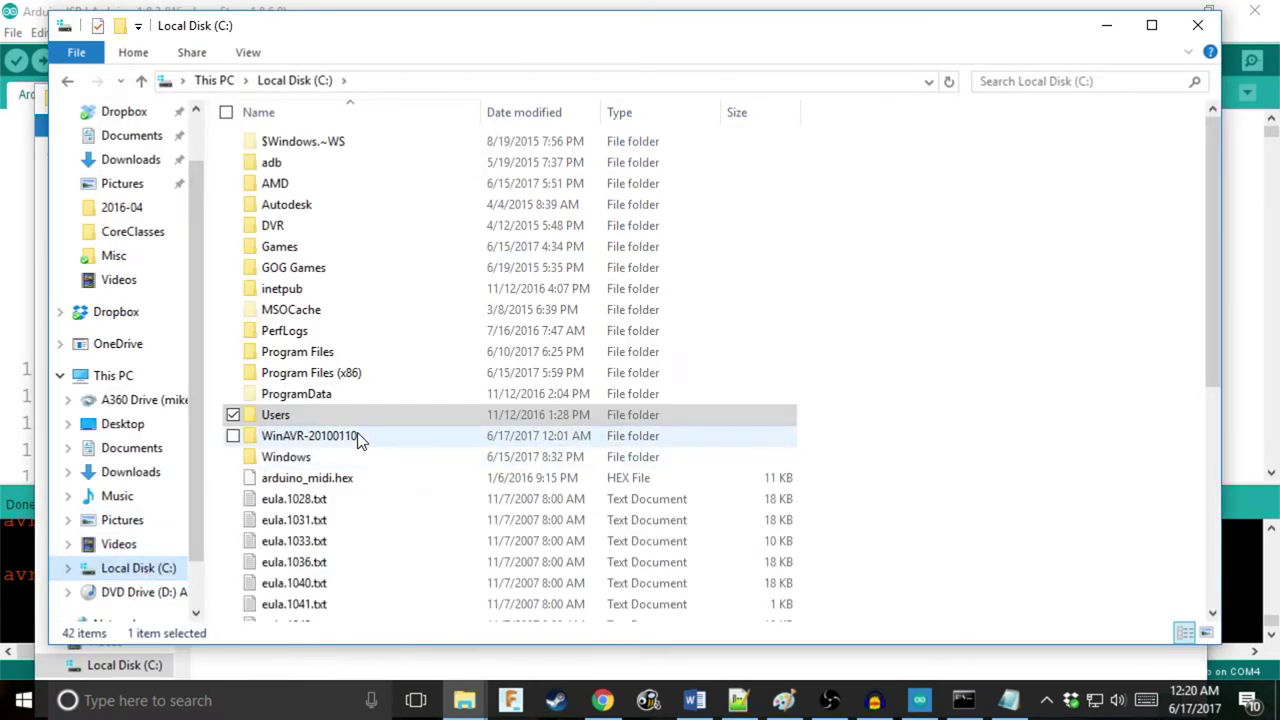
double_click(358, 439)
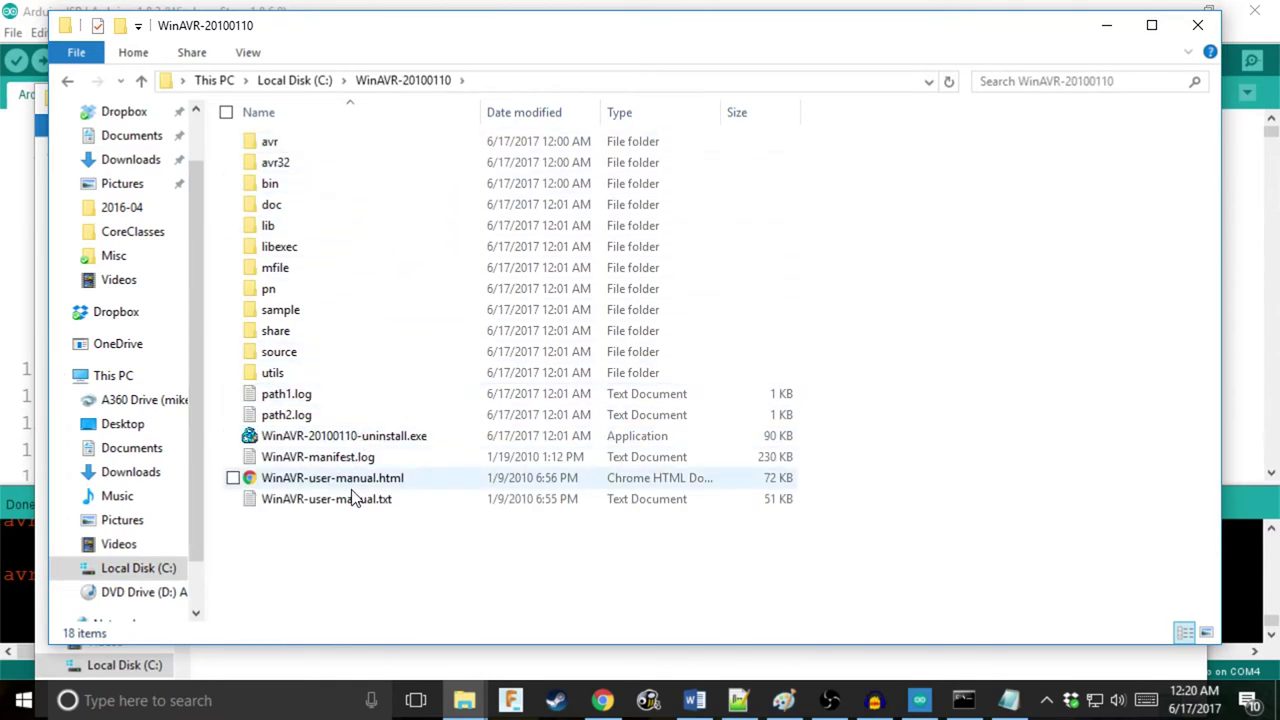
double_click(334, 149)
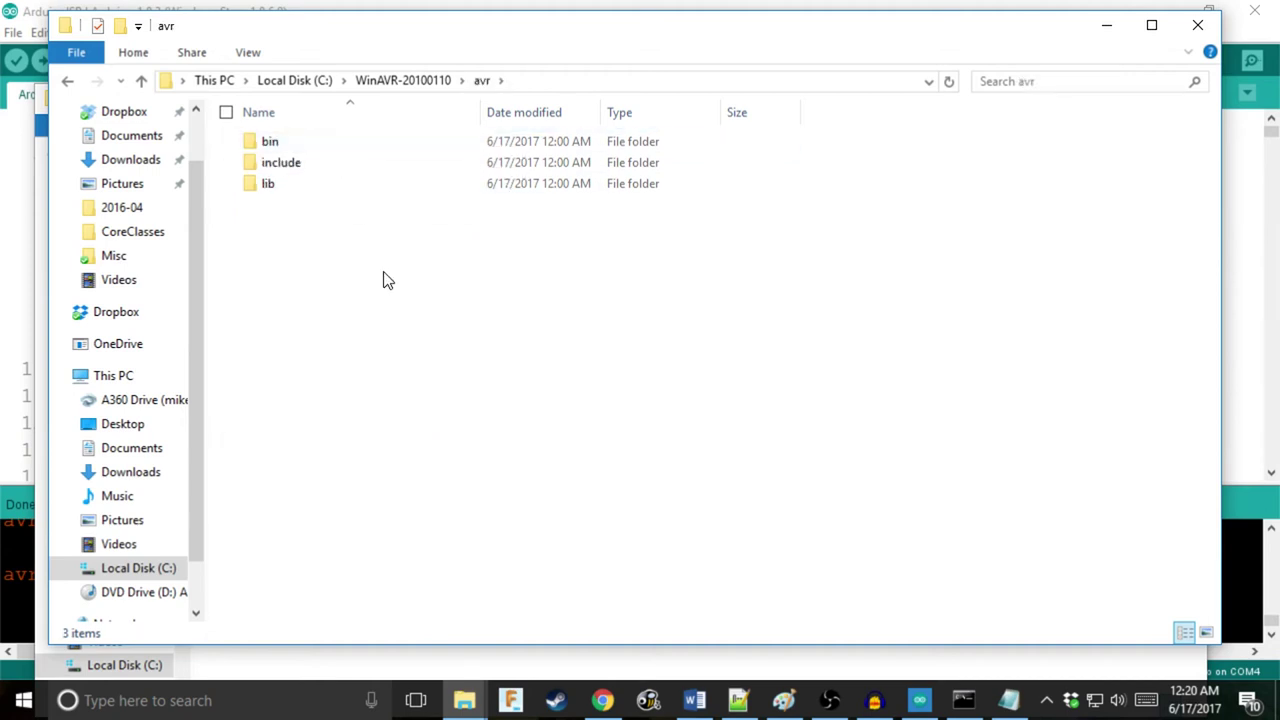
left_click(314, 162)
double_click(314, 142)
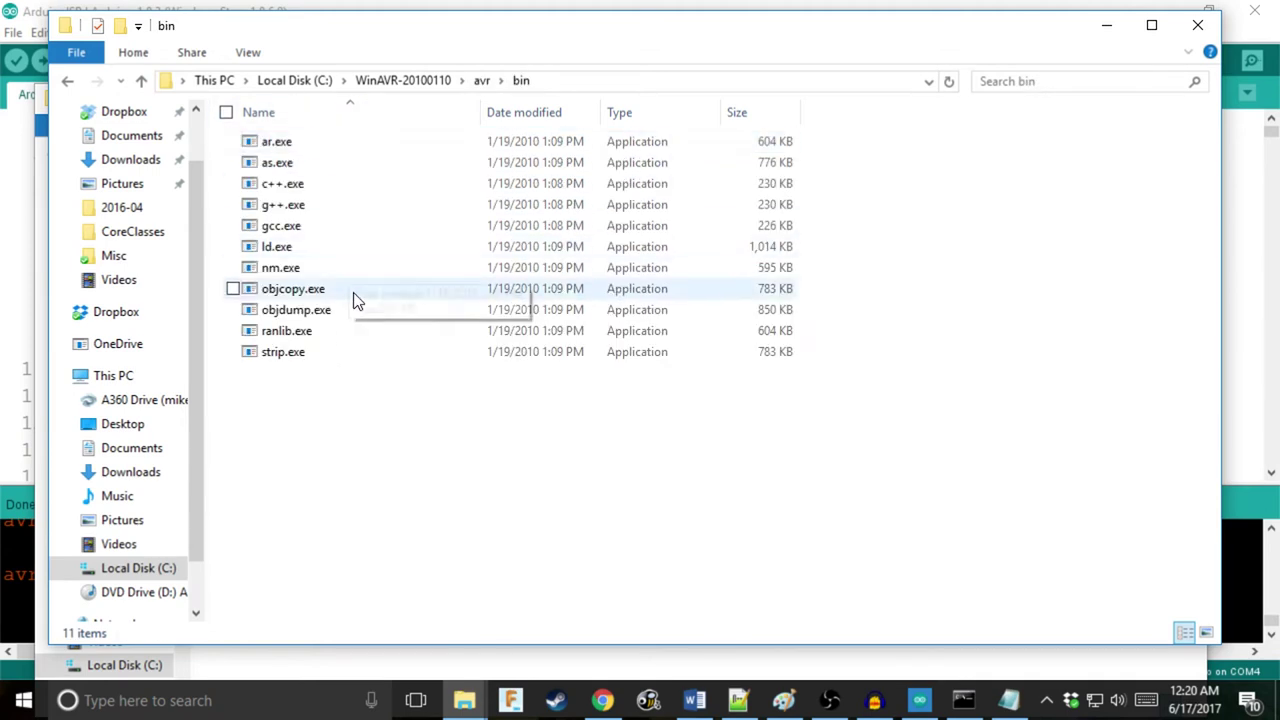
left_click(420, 82)
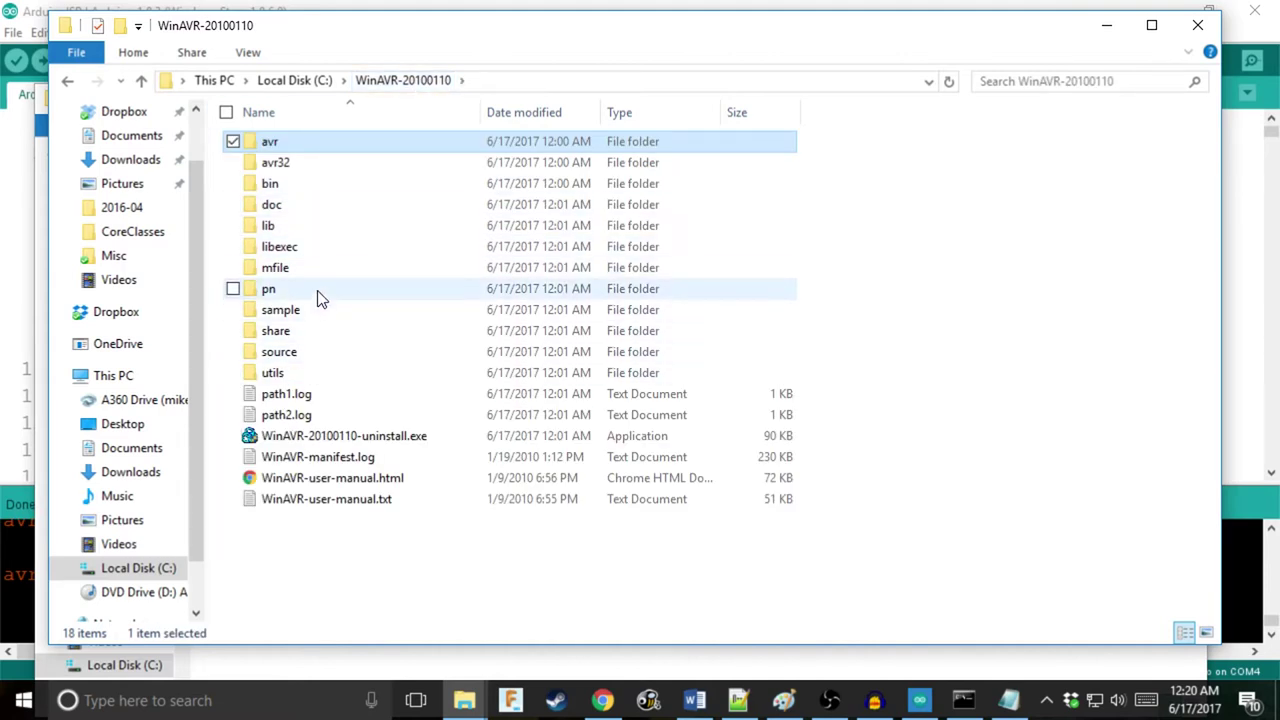
Step: Open the bin folder inside WinAVR-20100110 and select its avrdude.conf file
double_click(460, 186)
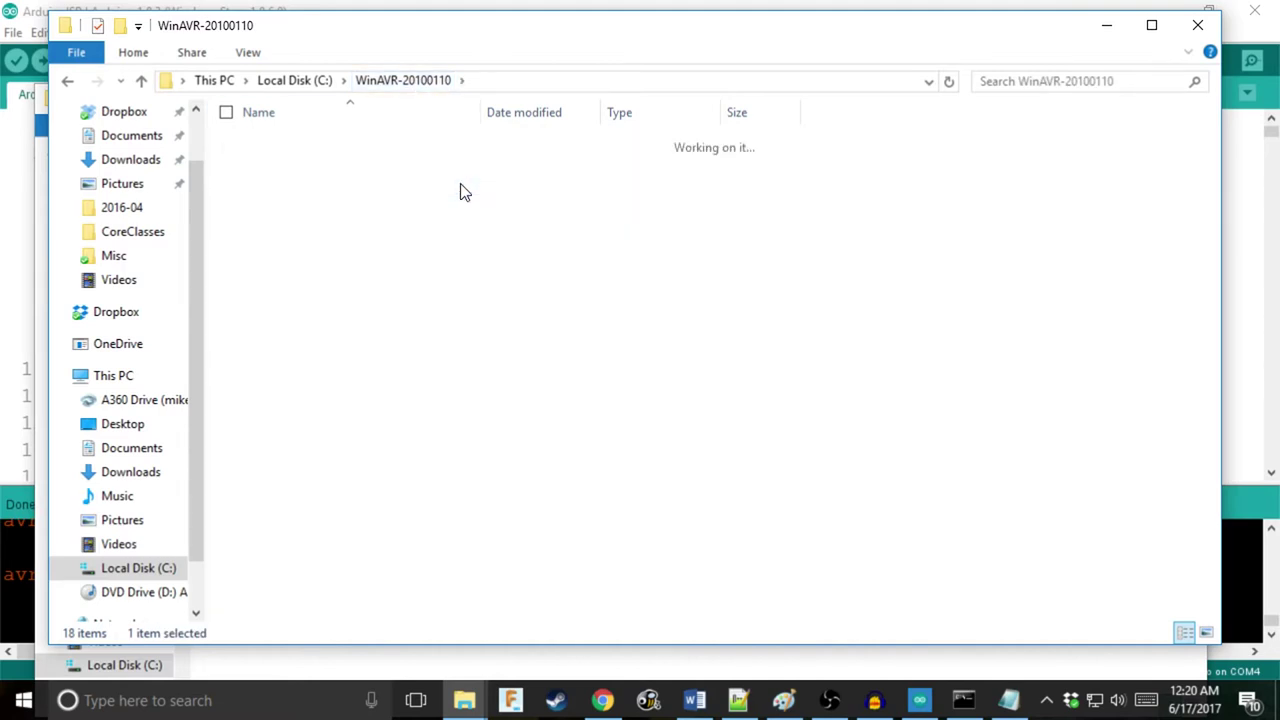
scroll(437, 443, "down", 4)
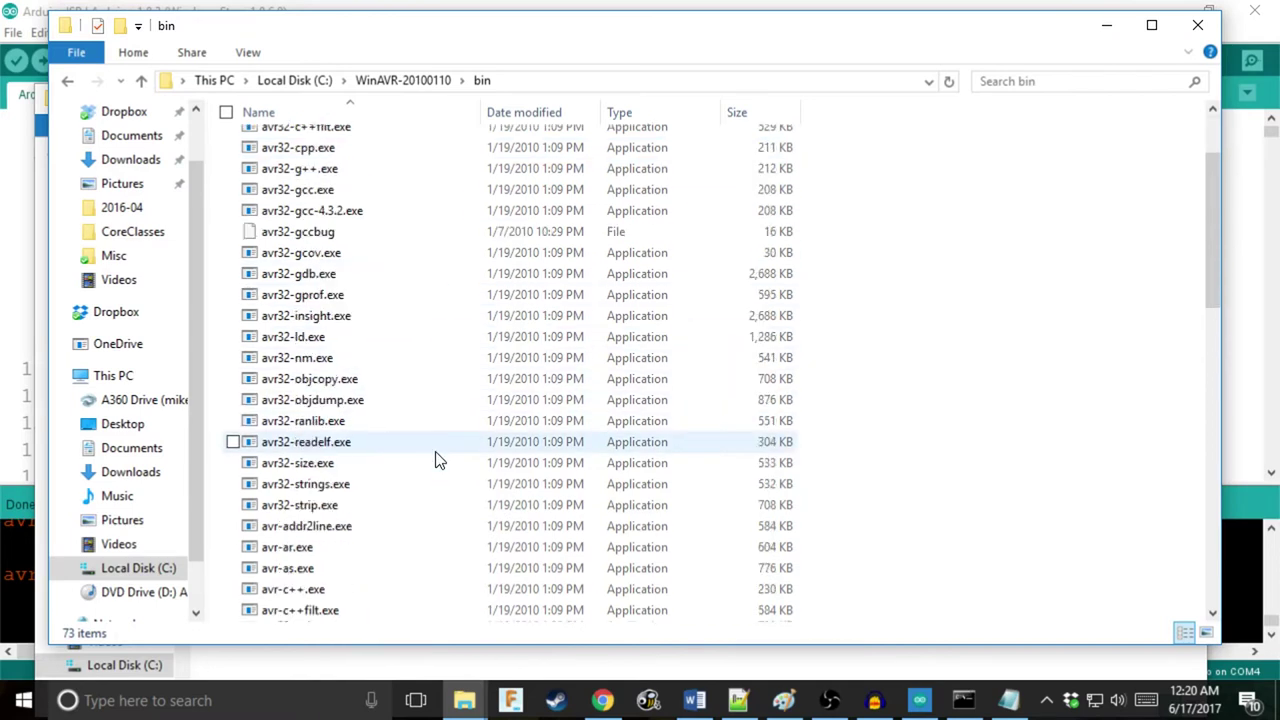
left_click(439, 525)
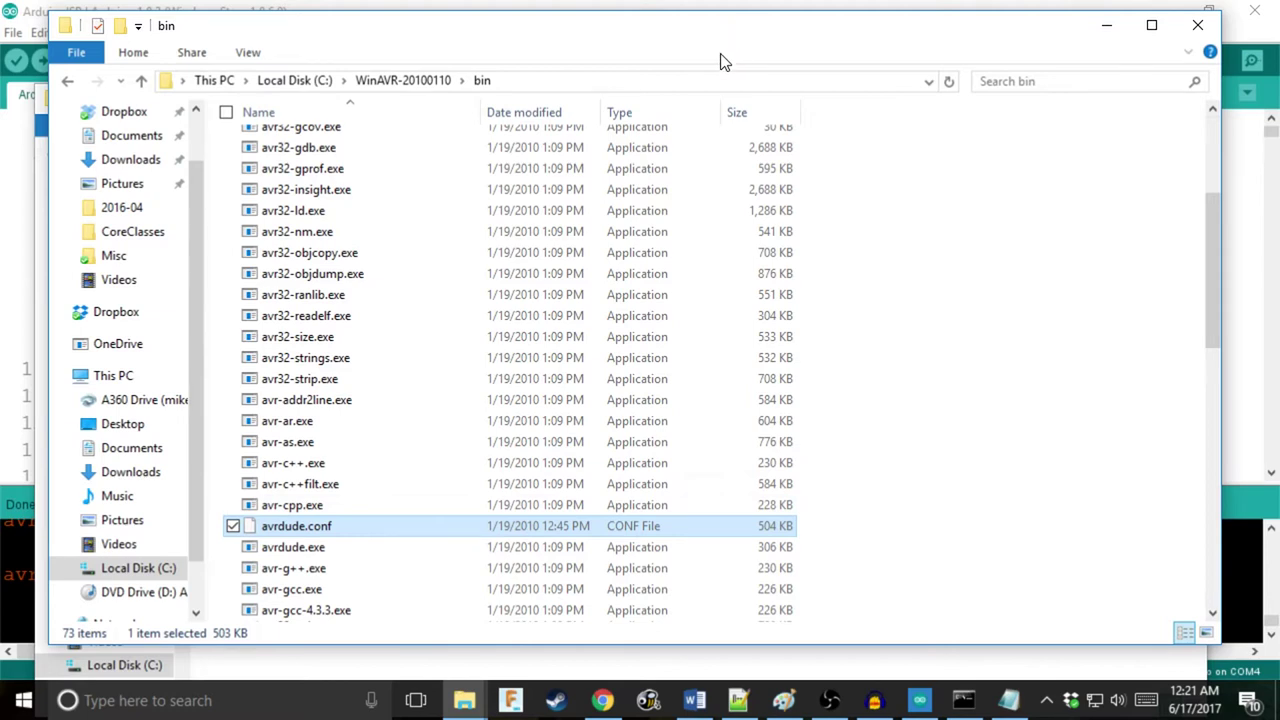
Step: Open the avrdude.conf file from the WinAVR bin folder for editing in Notepad++
mouse_move(726, 29)
left_mouse_down()
mouse_move(727, 13)
mouse_move(729, 33)
left_mouse_up()
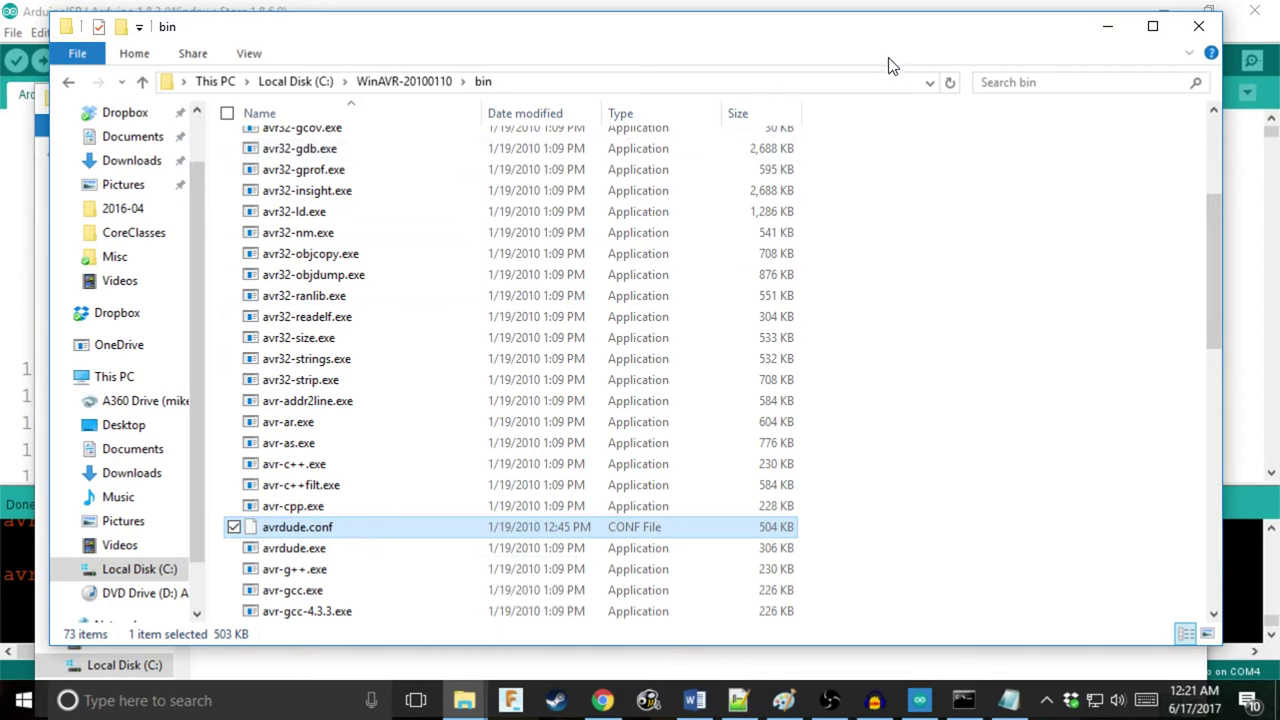
right_click(317, 530)
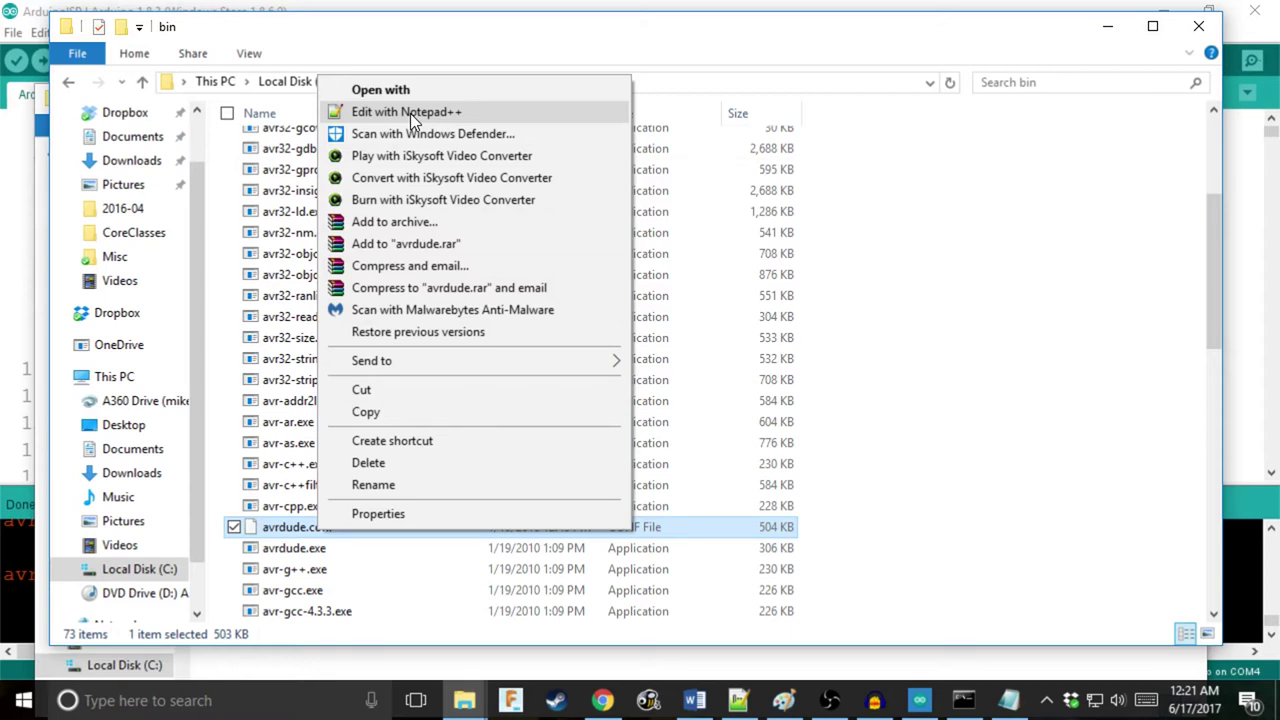
left_click(410, 113)
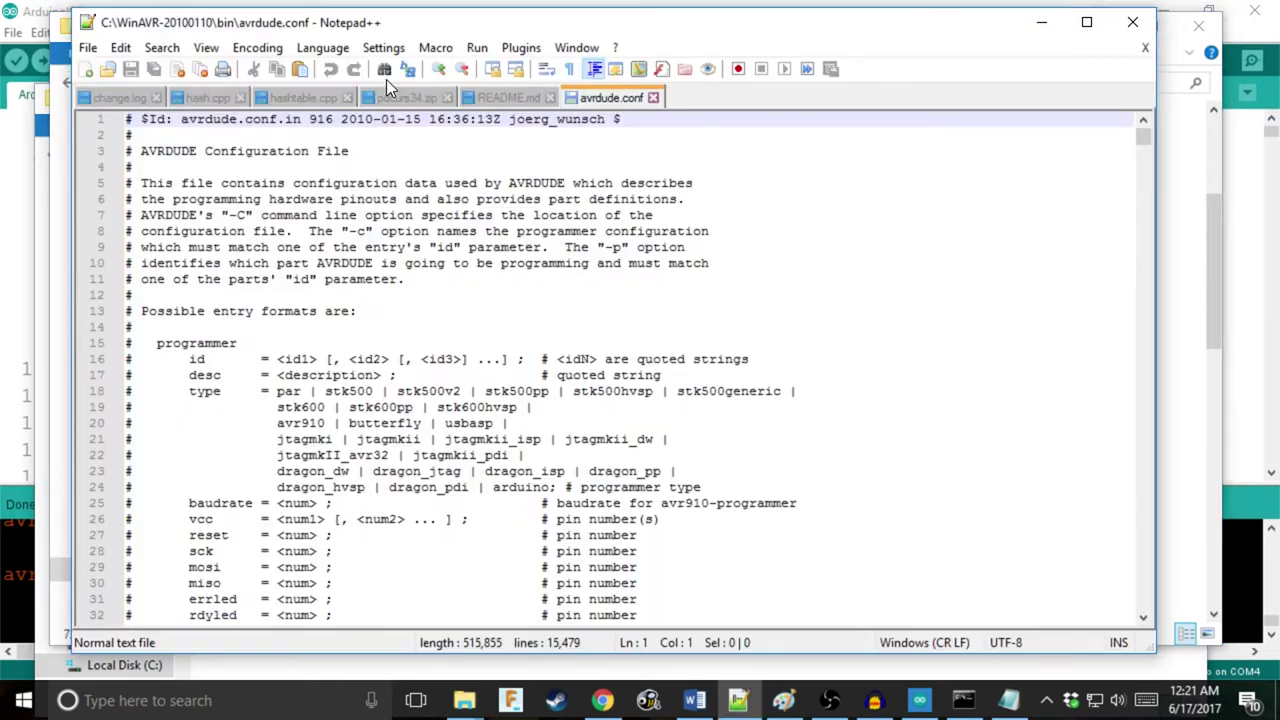
mouse_move(160, 22)
left_mouse_down()
mouse_move(204, 28)
mouse_move(153, 21)
left_mouse_up()
Step: Search WinAVR's avrdude.conf for the text m16u2
scroll(416, 425, "down", 6)
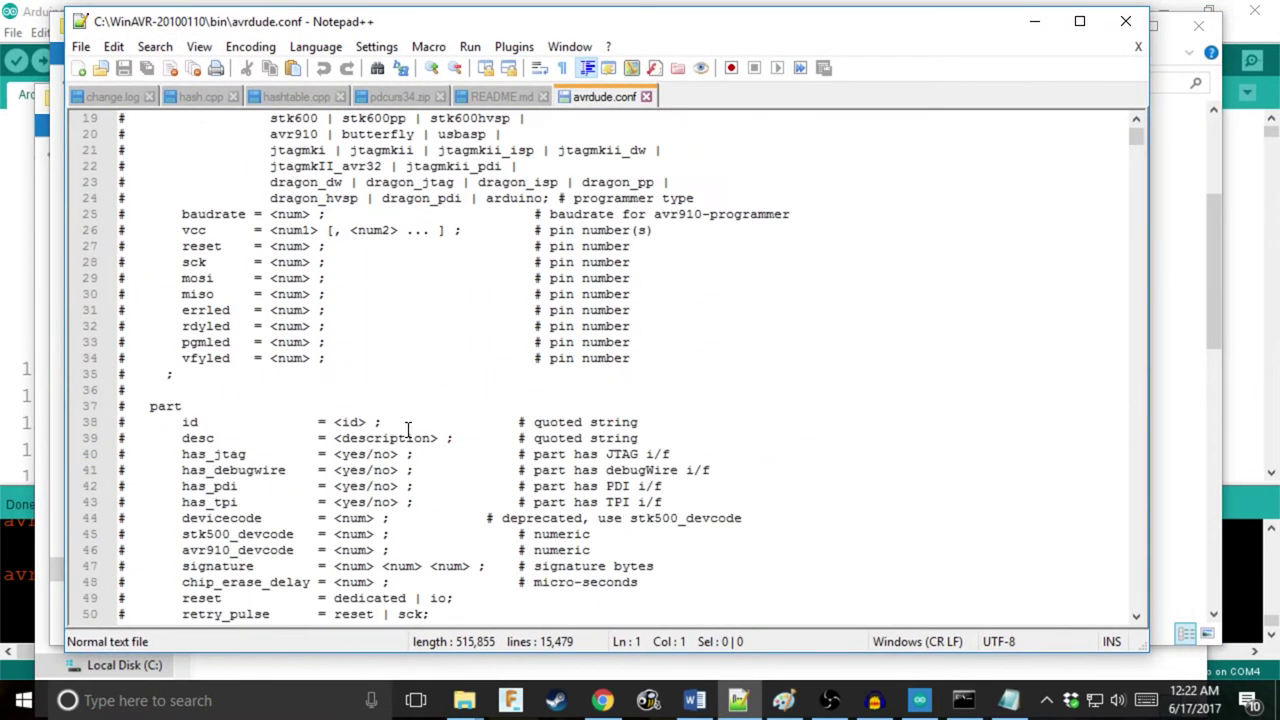
scroll(416, 425, "up", 5)
key("ctrl+f")
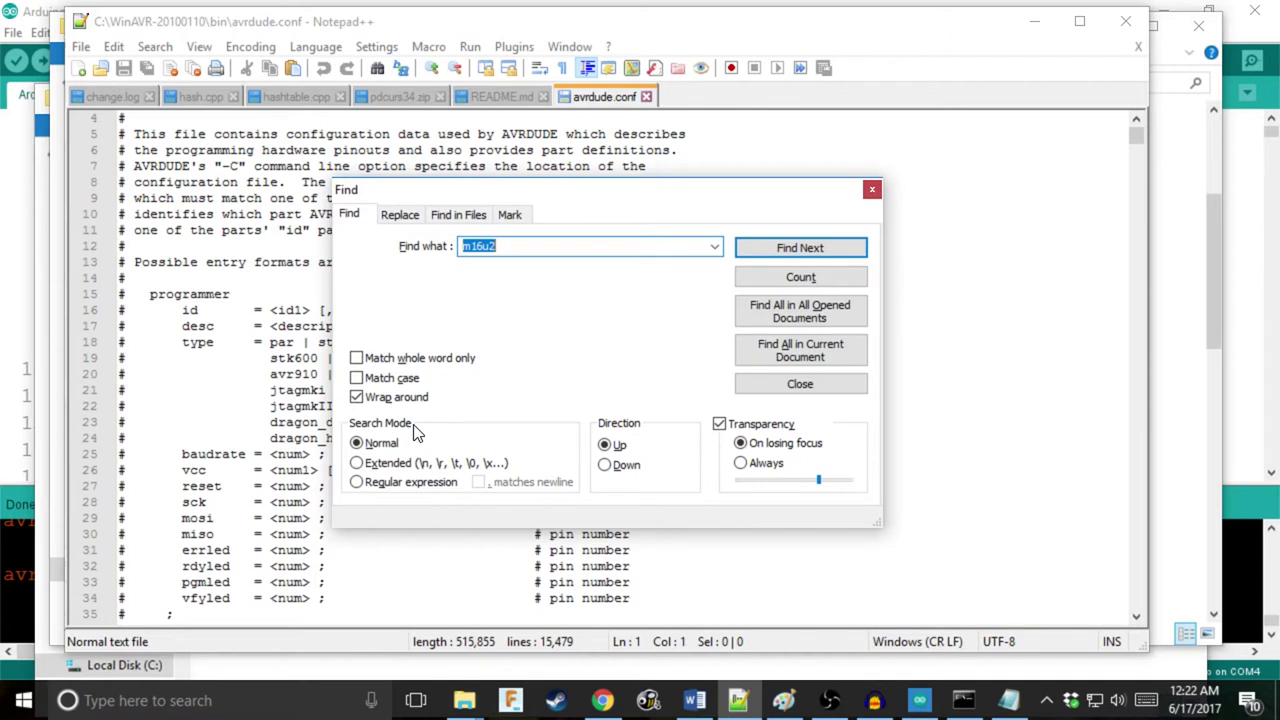
key("Return")
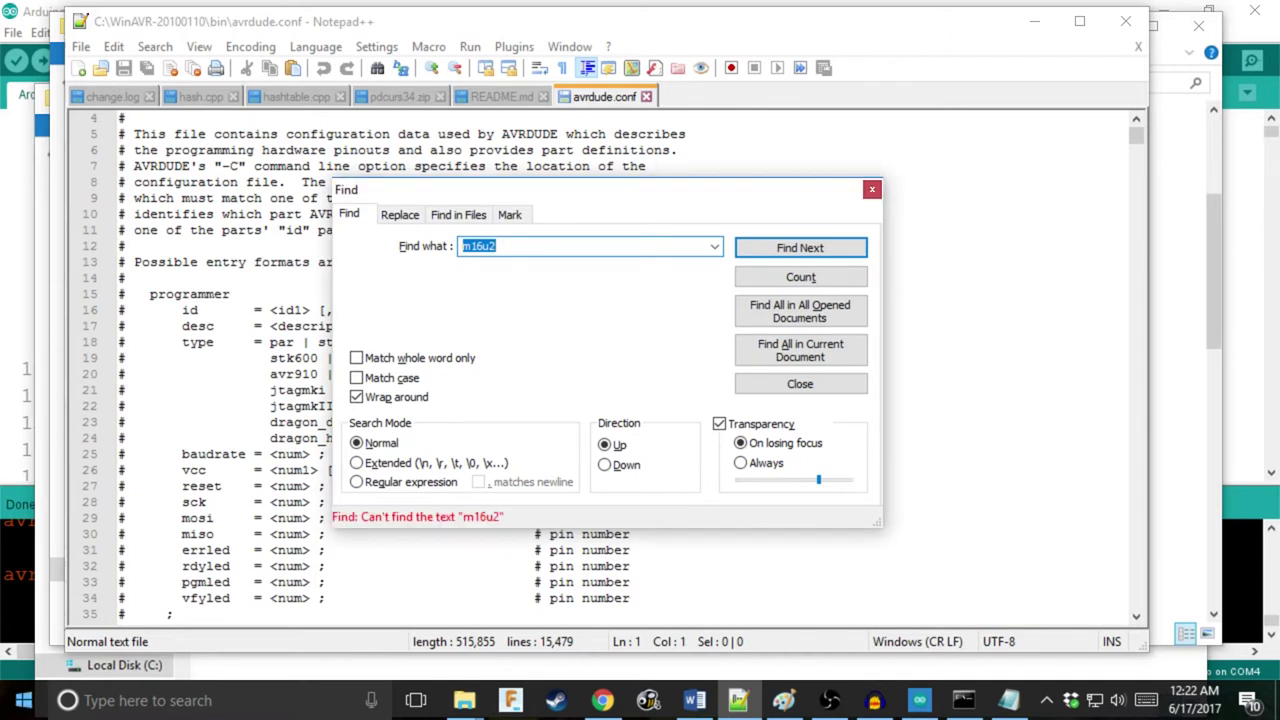
Step: Return to the gemma folder and open its avrdude.conf in Notepad++
left_click(464, 700)
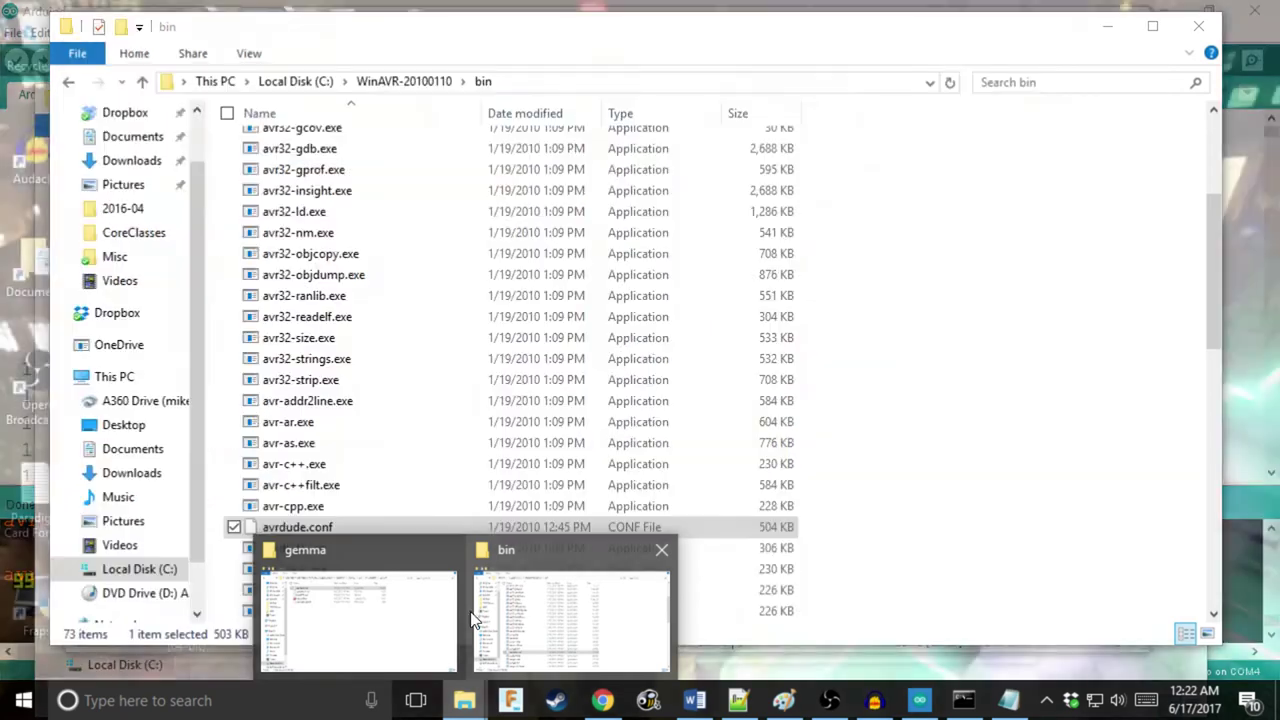
left_click(391, 623)
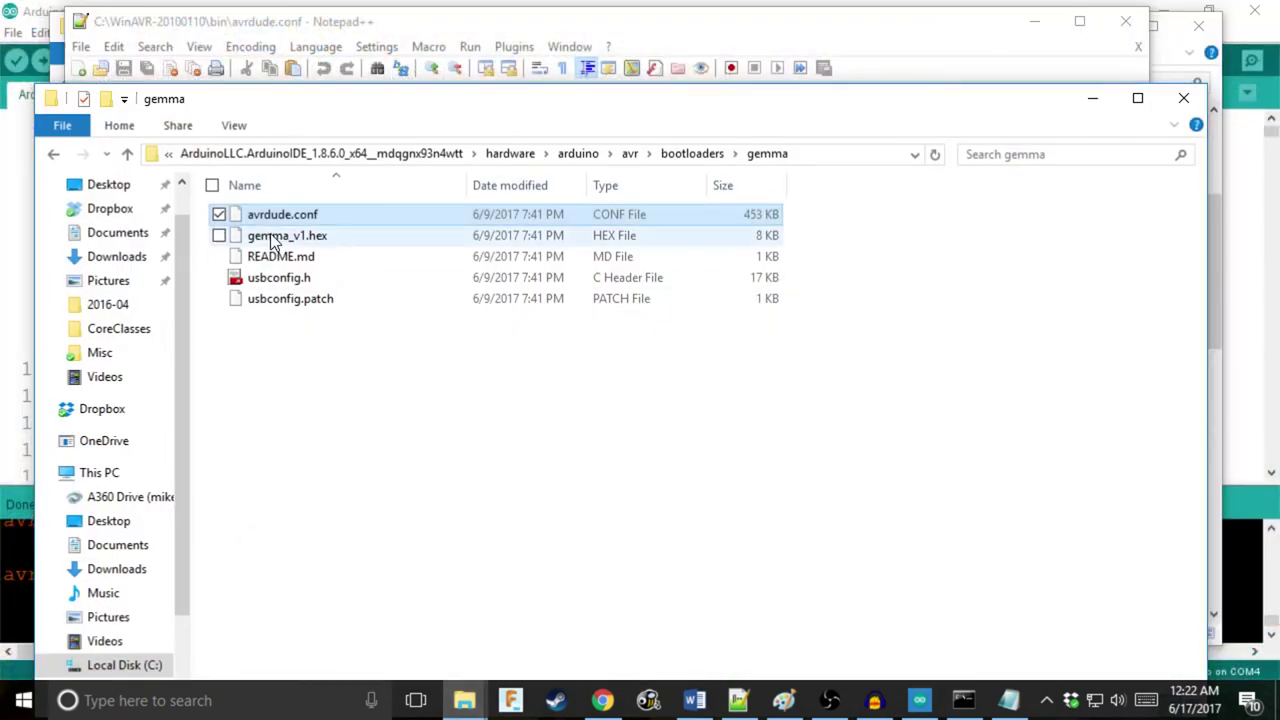
right_click(303, 217)
left_click(387, 254)
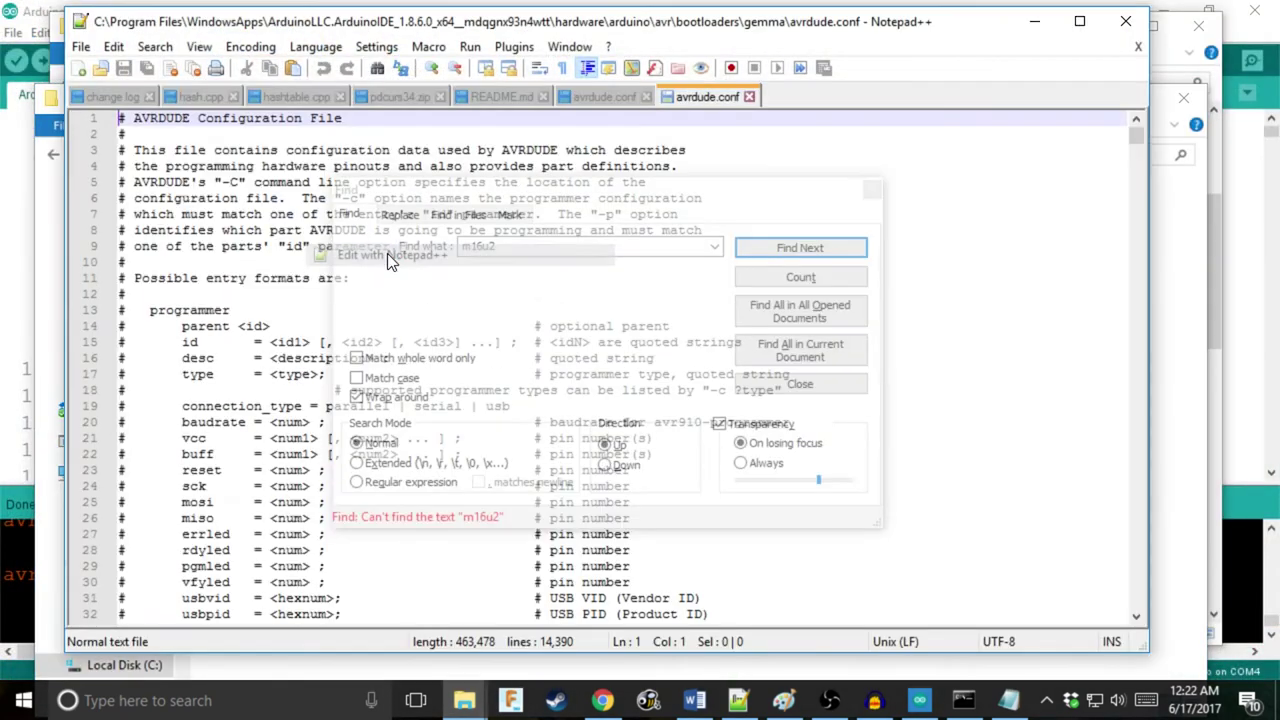
Step: Find m16u2 in the gemma avrdude.conf and close the search dialog to expose the ATmega16U2 section
left_click(806, 253)
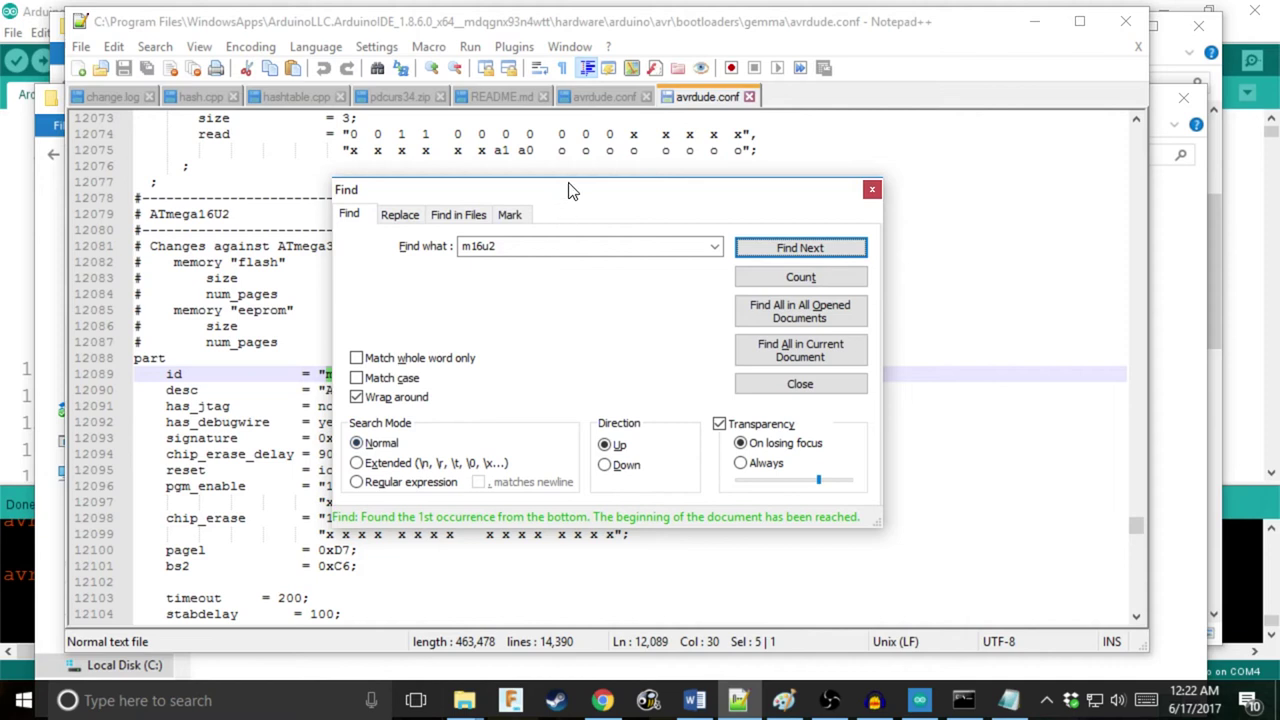
left_click_drag(693, 200, 910, 265)
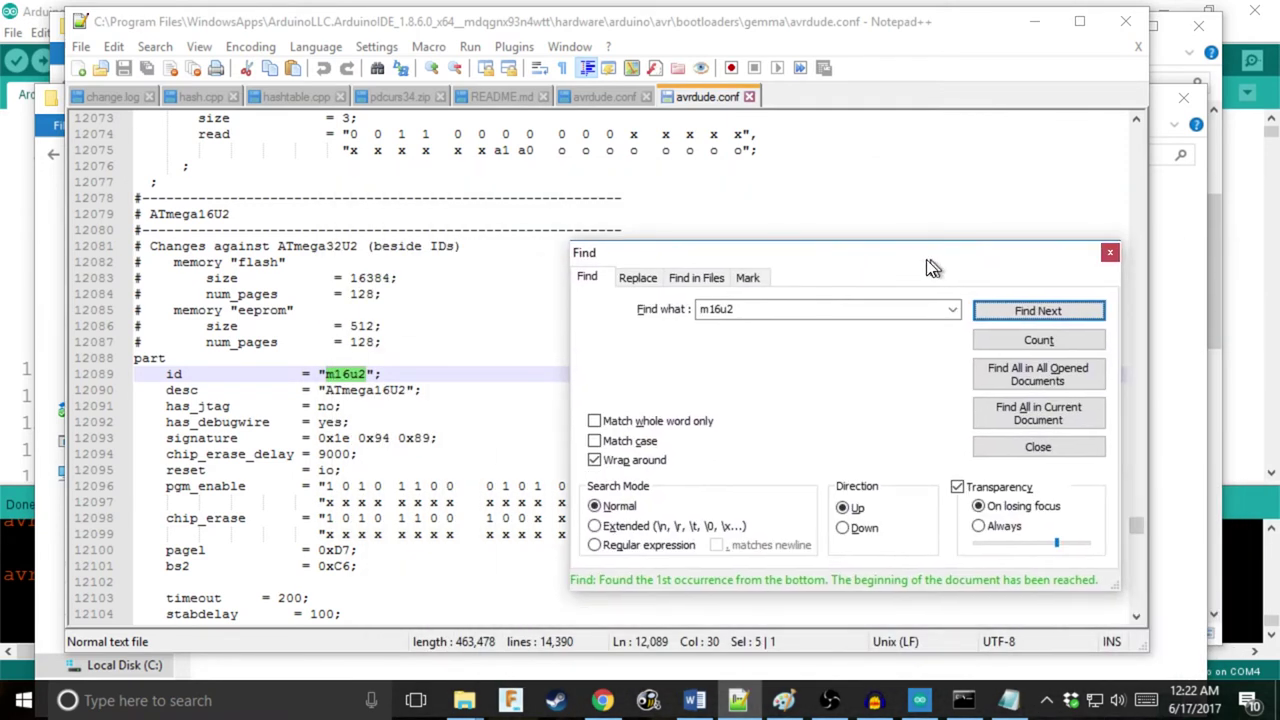
left_click(1089, 250)
left_click(1088, 251)
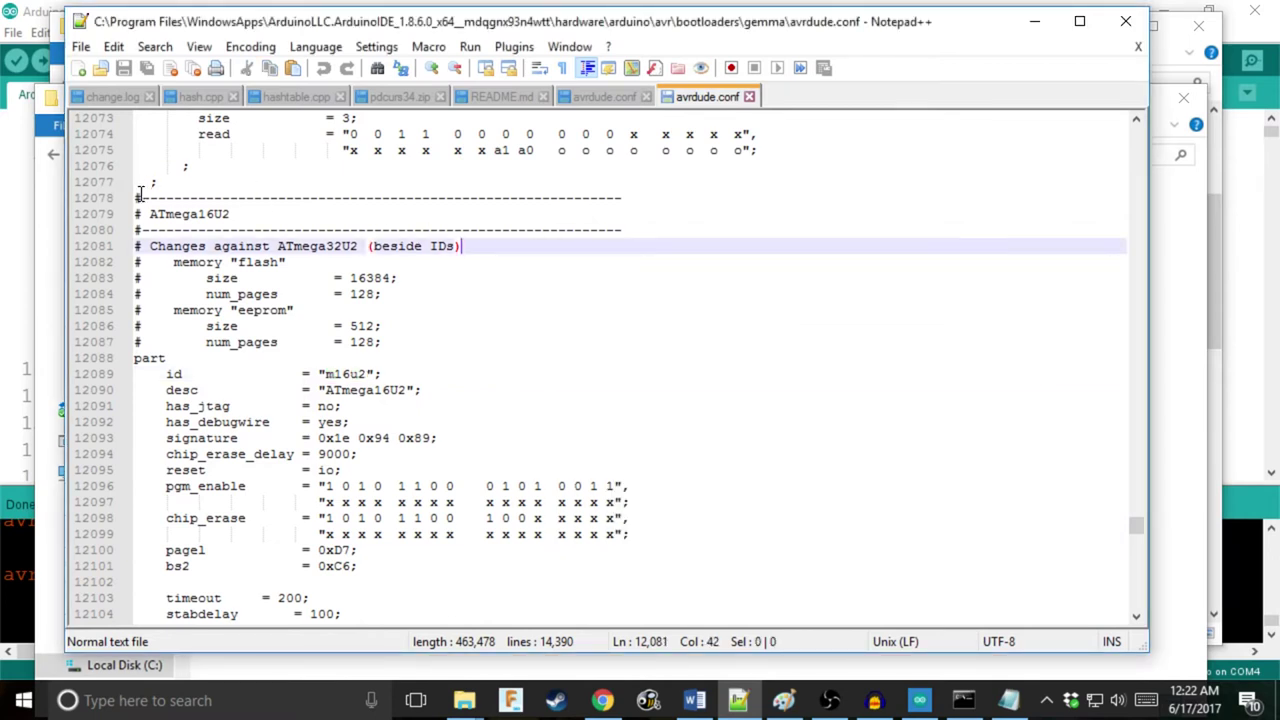
left_click_drag(134, 197, 181, 343)
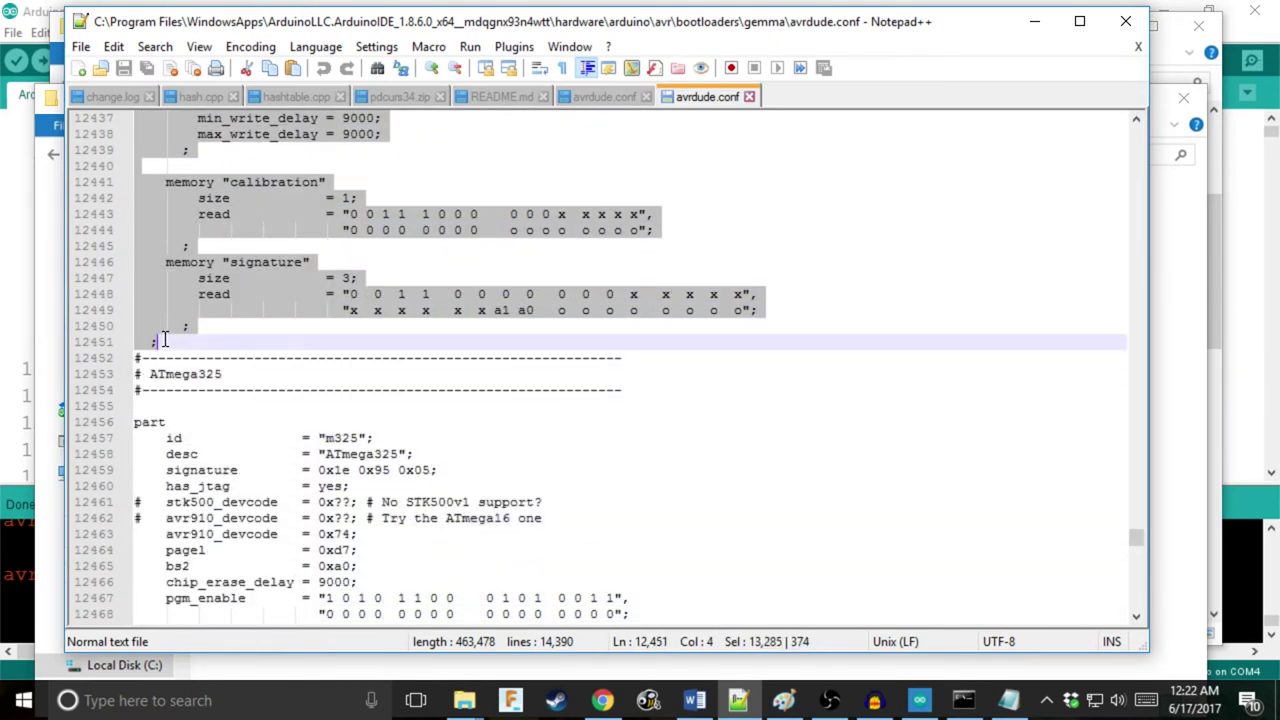
scroll(369, 381, "up", 8)
scroll(367, 381, "up", 20)
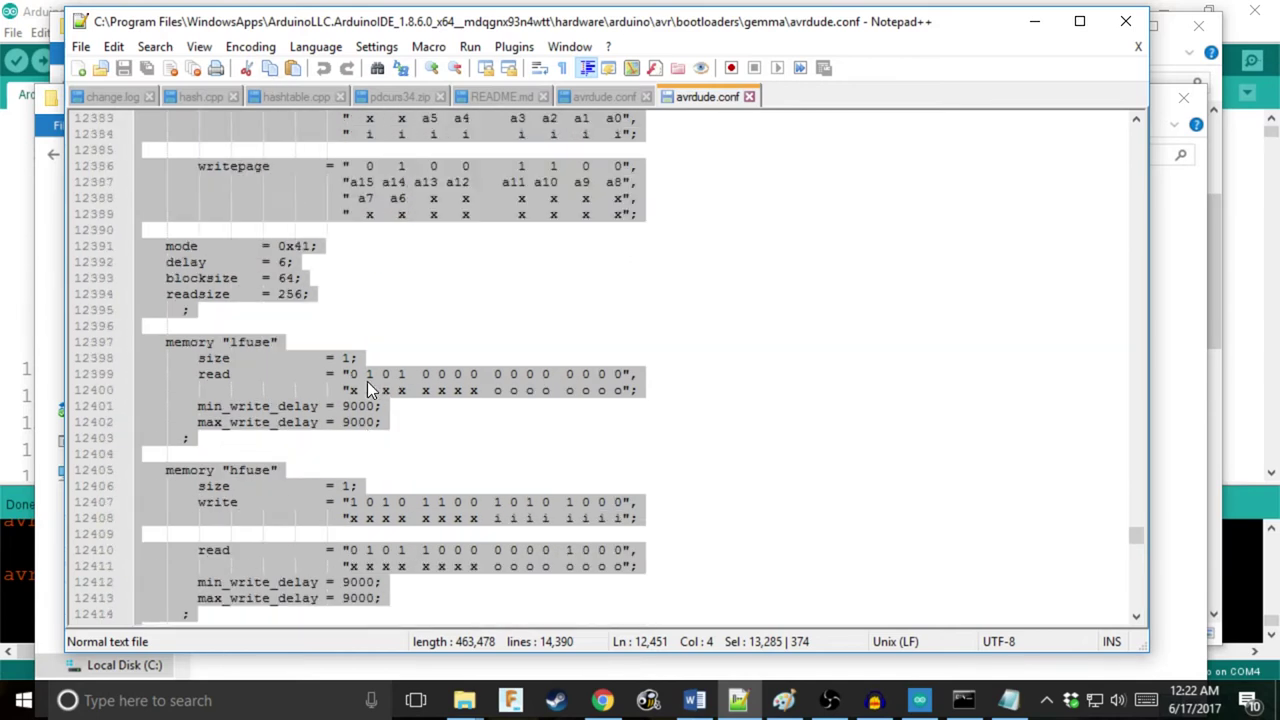
scroll(367, 381, "up", 8)
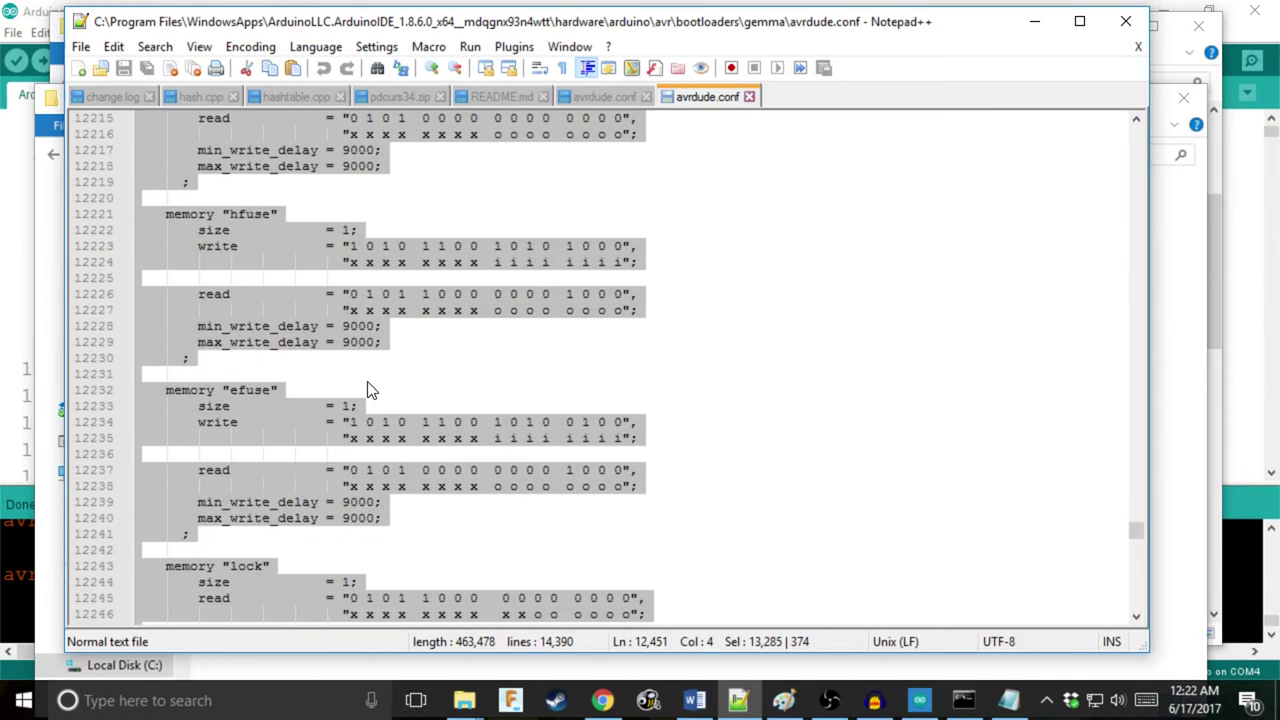
Step: Select and copy the complete ATmega16U2 part definition, from its header comment to the closing semicolon before the ATmega8U2 section
scroll(367, 381, "down", 9)
scroll(379, 450, "down", 2)
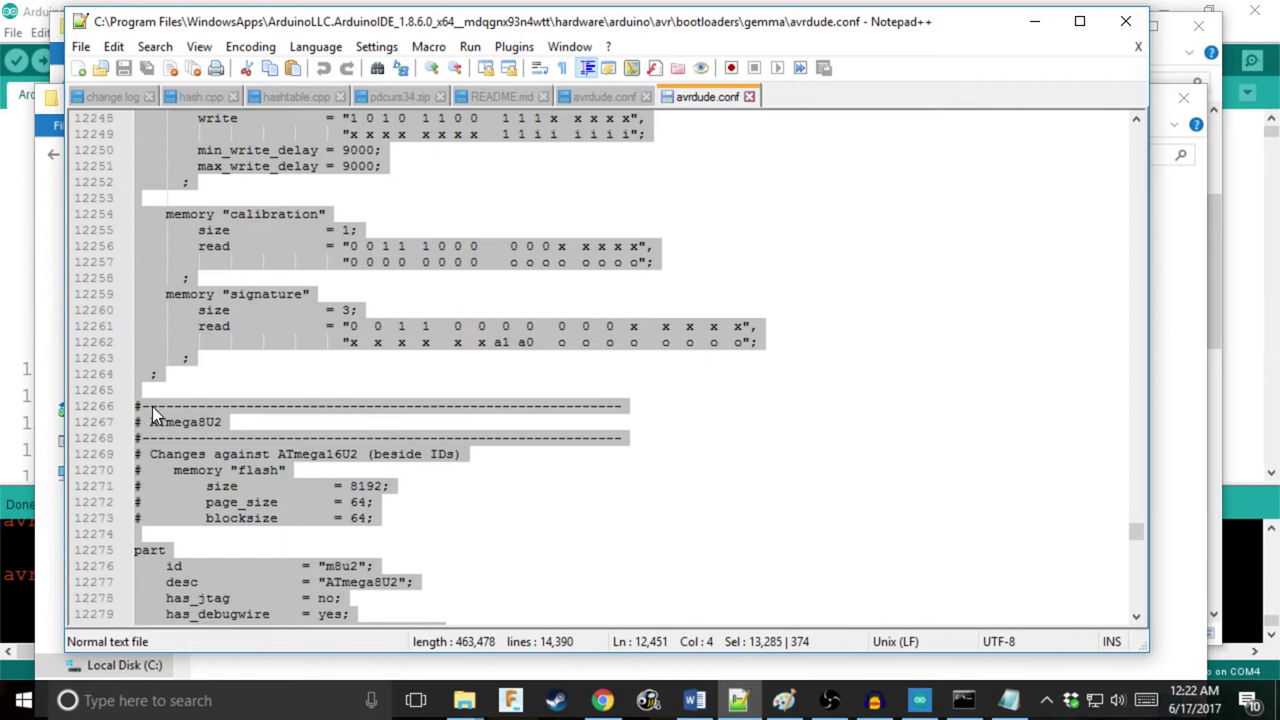
scroll(160, 420, "up", 1)
left_click_drag(163, 422, 122, 274)
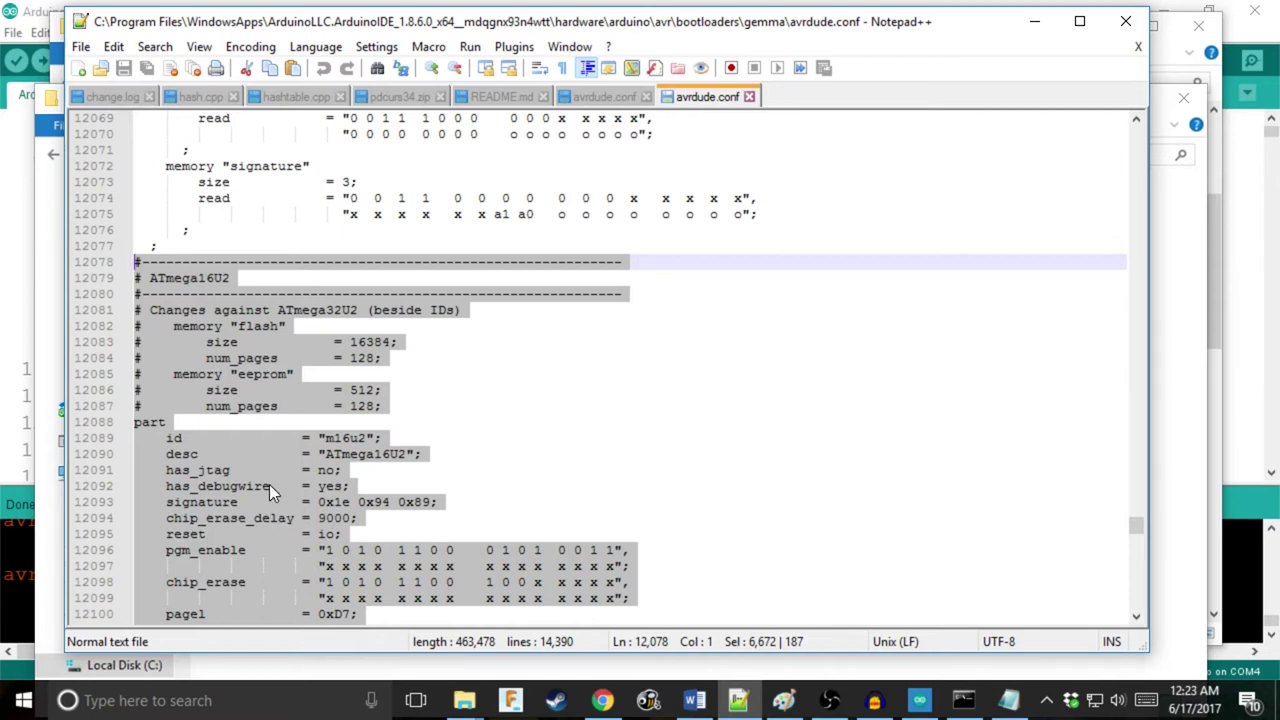
scroll(228, 333, "down", 19)
scroll(218, 364, "down", 20)
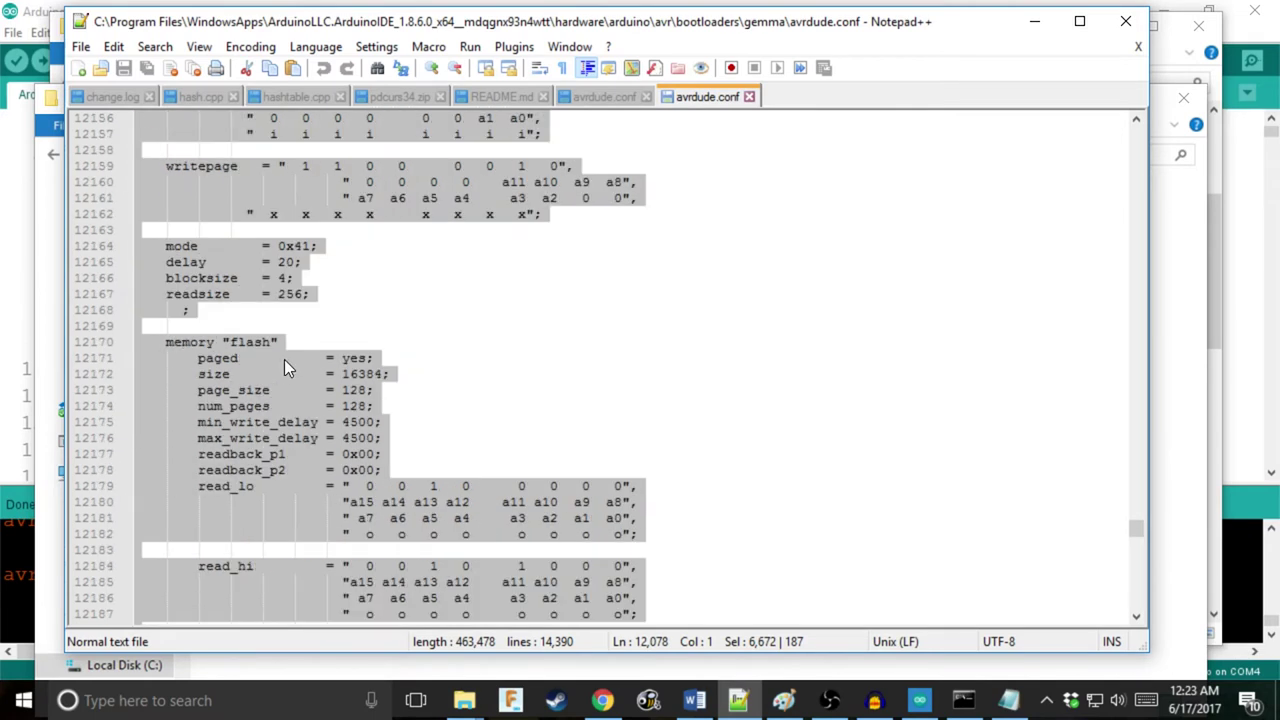
scroll(275, 406, "up", 5)
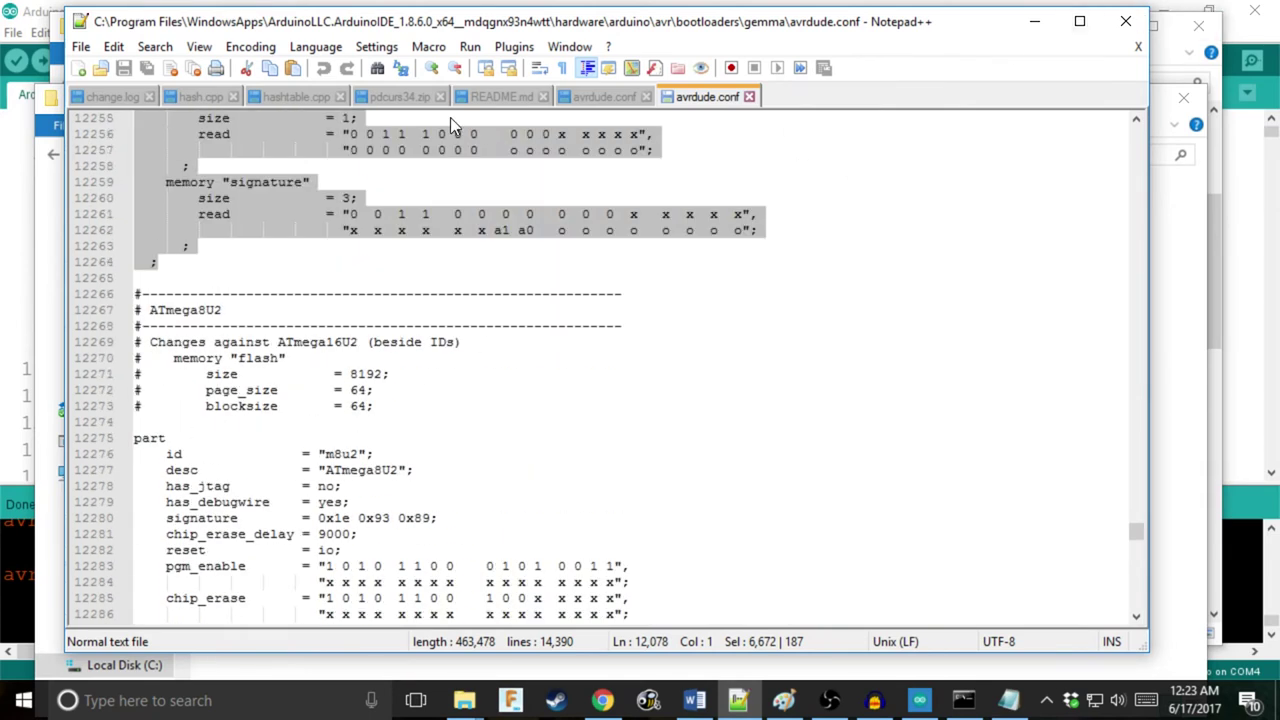
Step: Paste the copied ATmega16U2 definition on new lines before the AT90USB1286 section of WinAVR's avrdude.conf and save the file
left_click(622, 98)
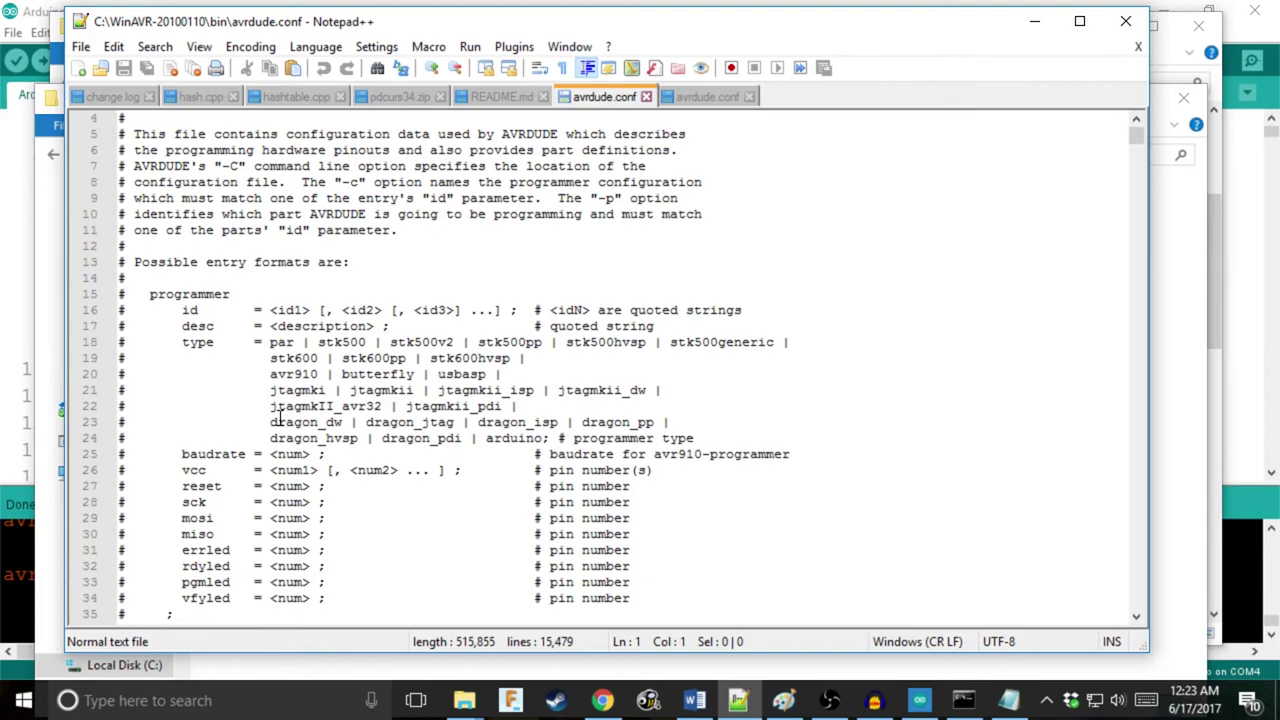
scroll(280, 418, "down", 20)
left_click_drag(1140, 136, 1054, 511)
scroll(634, 463, "down", 20)
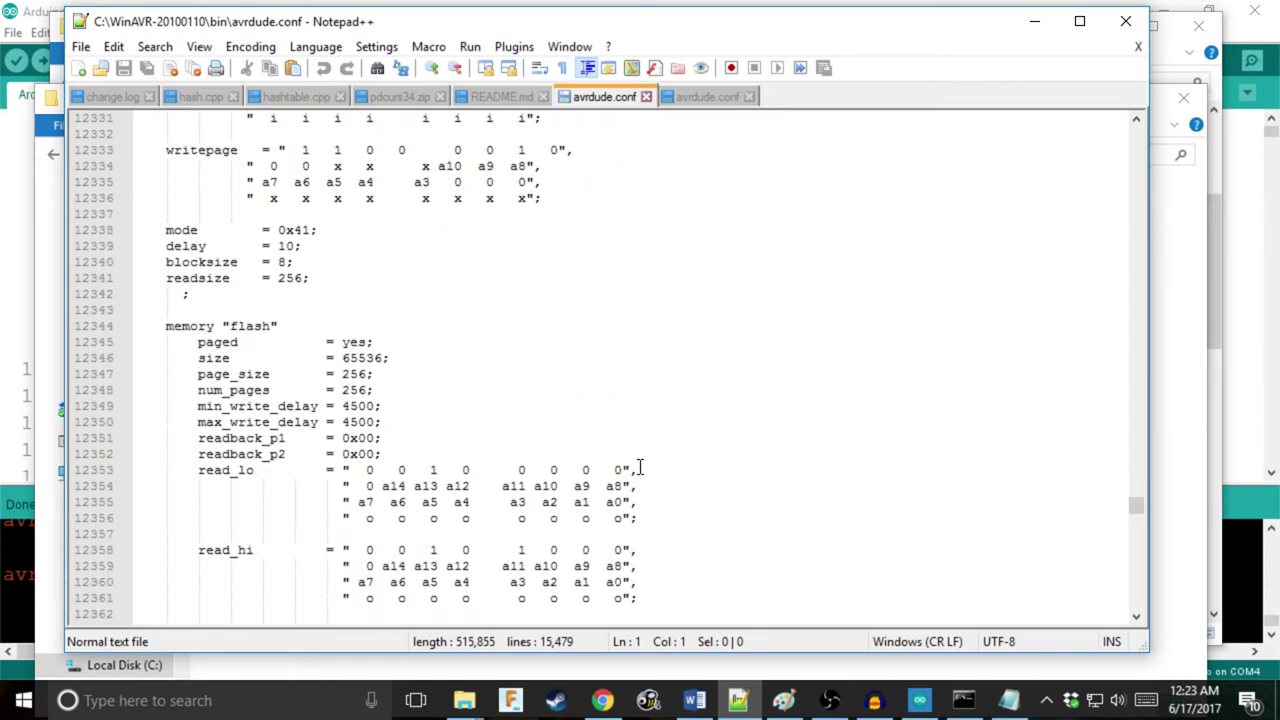
scroll(483, 456, "down", 19)
scroll(390, 423, "up", 12)
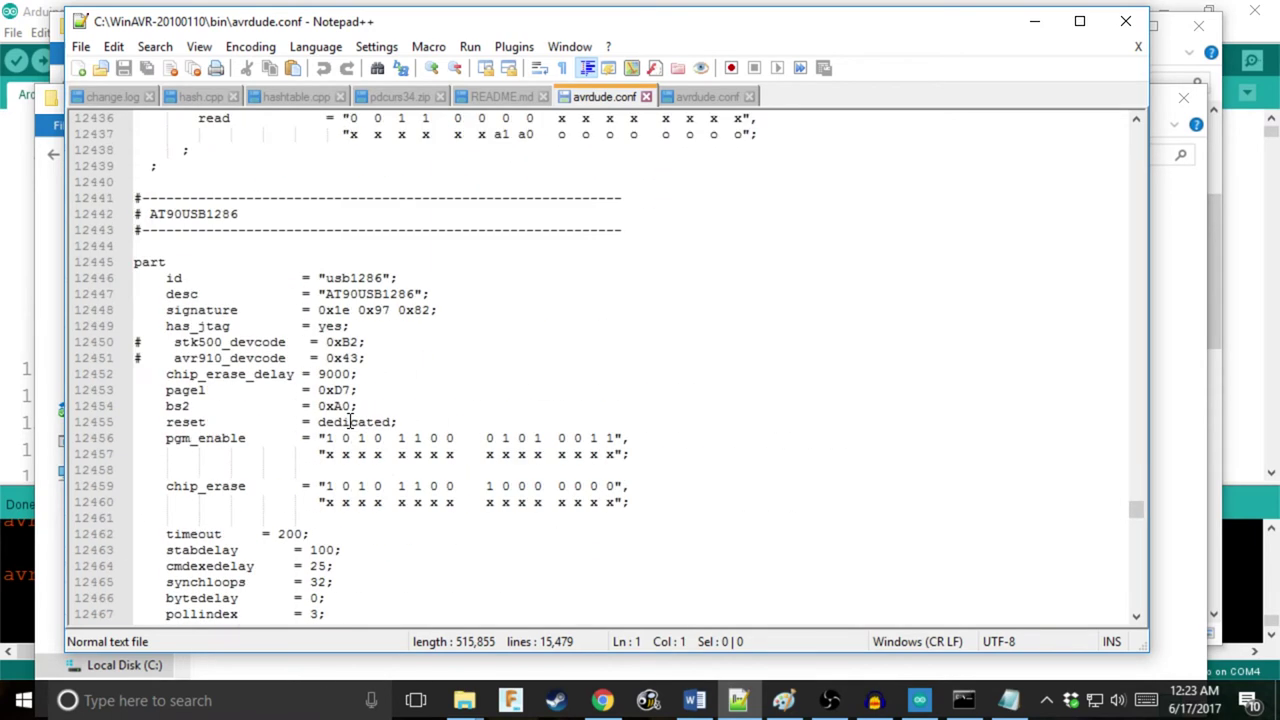
left_click(192, 363)
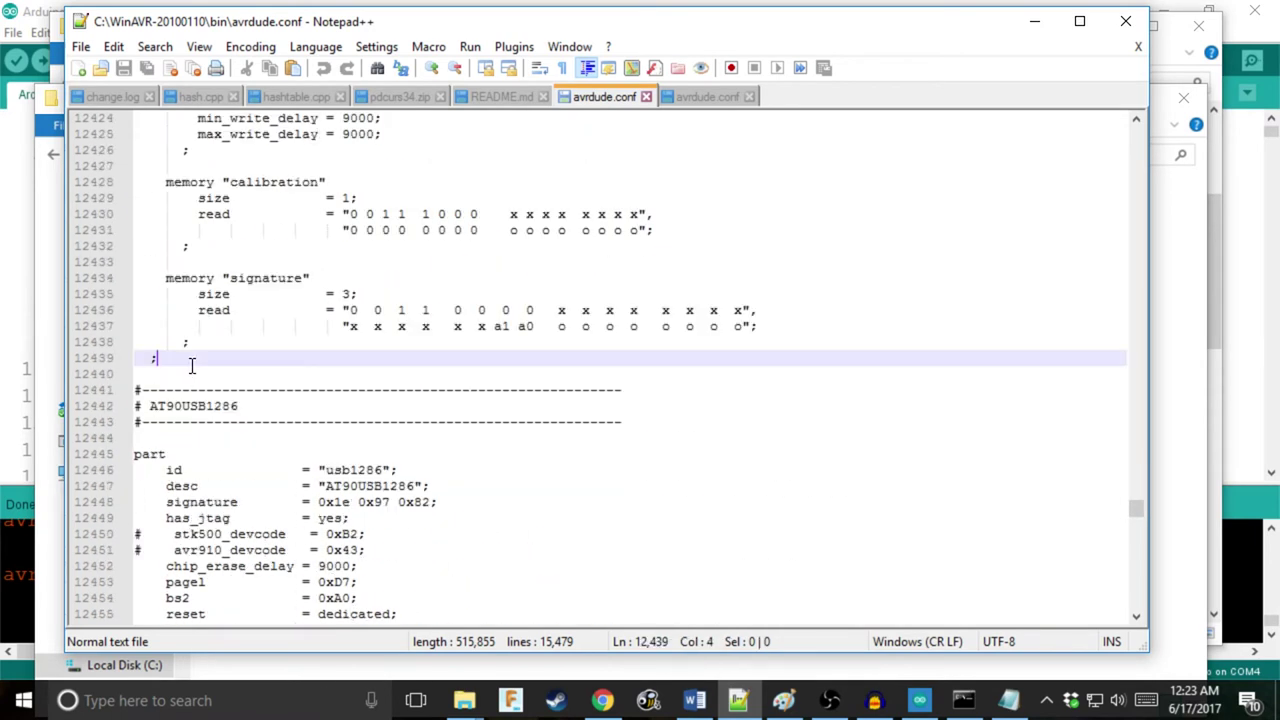
key("Return")
key("Return")
key("Return")
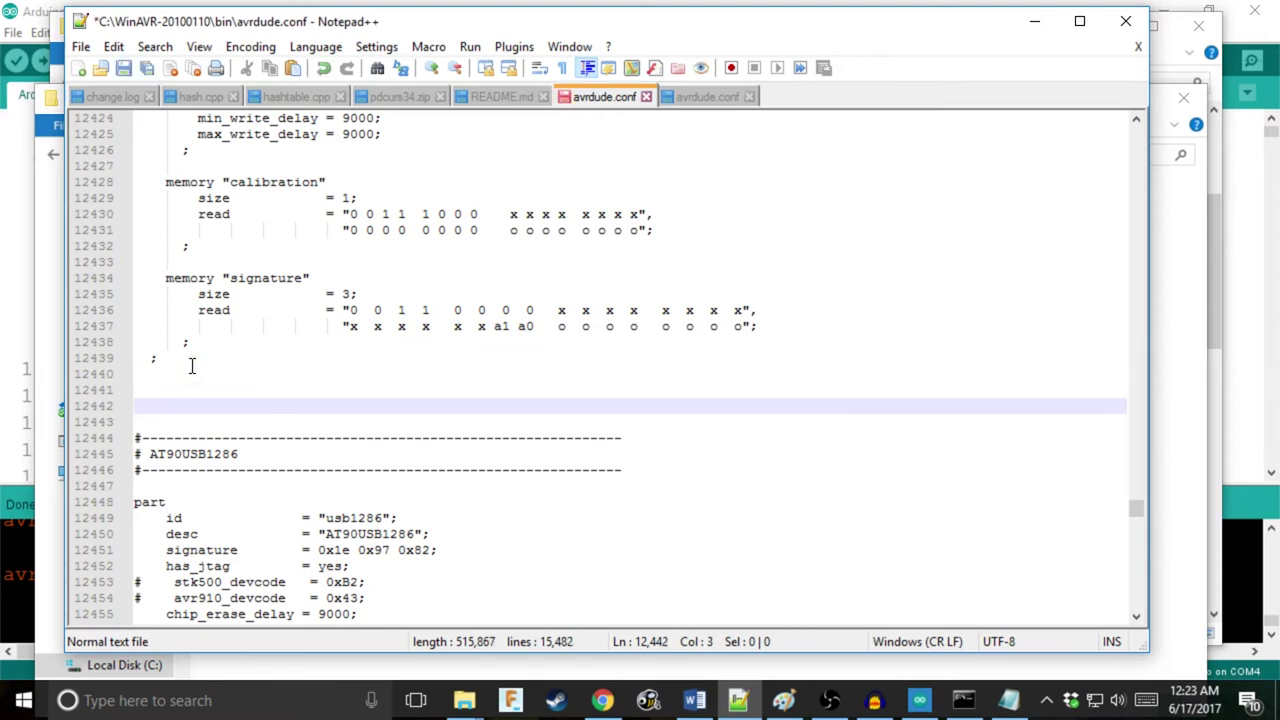
key("ctrl+v")
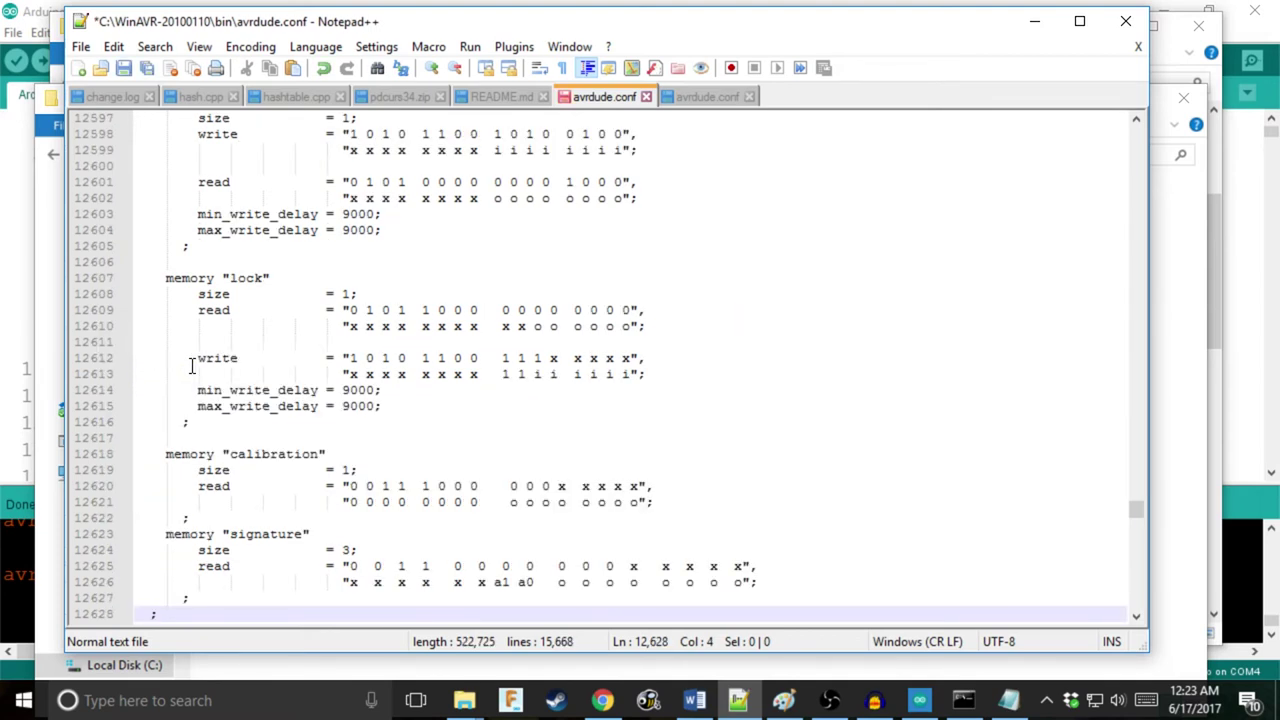
Step: In Command Prompt, run avrdude for m16u2 on COM4 with avrisp, flashing arduino_mid.hex, fuses 0xFF, 0xD9, 0xF4, lock 0x0F, -b 19200
left_click(1036, 22)
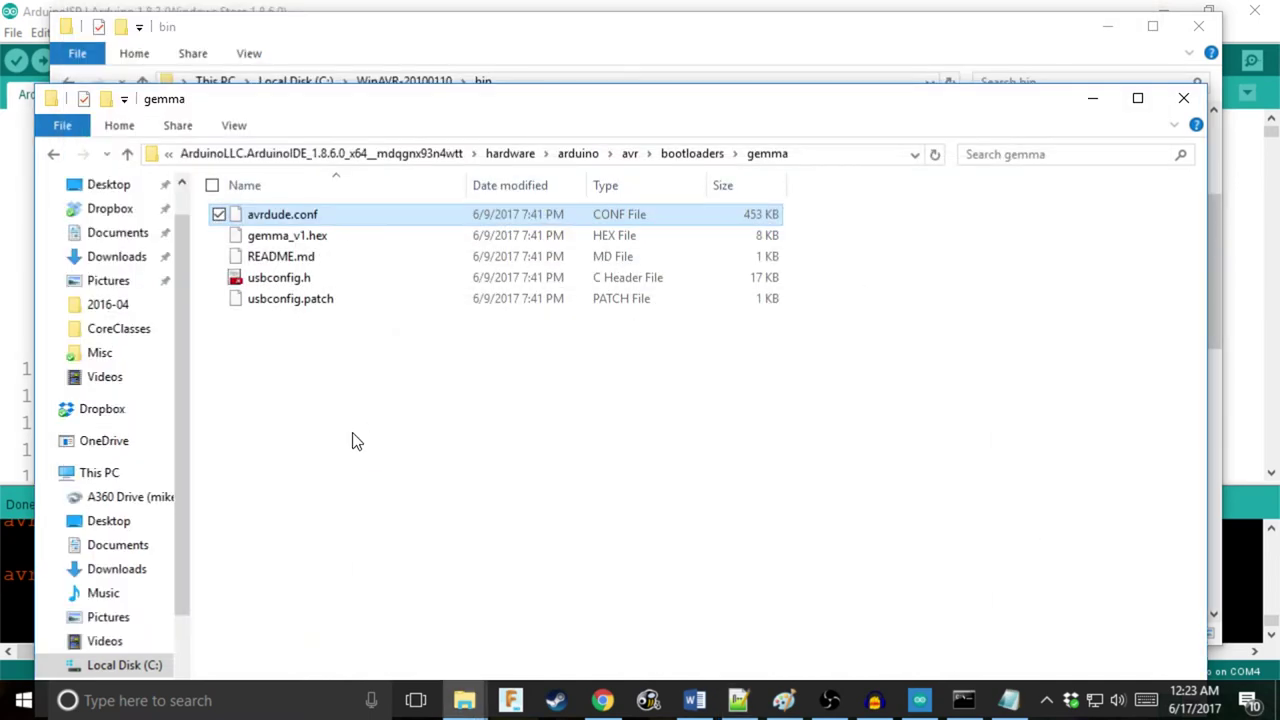
left_click(968, 703)
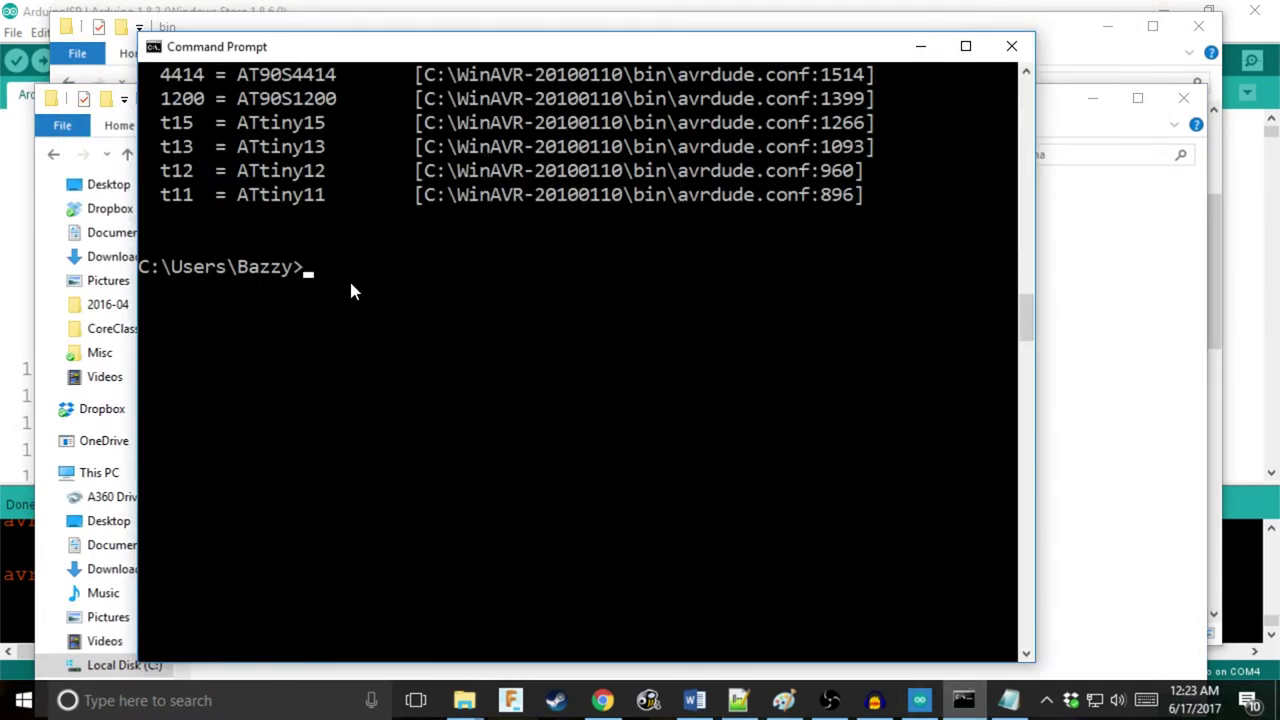
type("avrdude -p m16u2 -F -P COM4 -c avrisp -U flash:w:arduino_mid.hex -U lfuse:w:0xFF:m -U hfuse:w:0xD9:m -U efuse:w:0xF4:m -U lock:w:0x0F:m -b 19200")
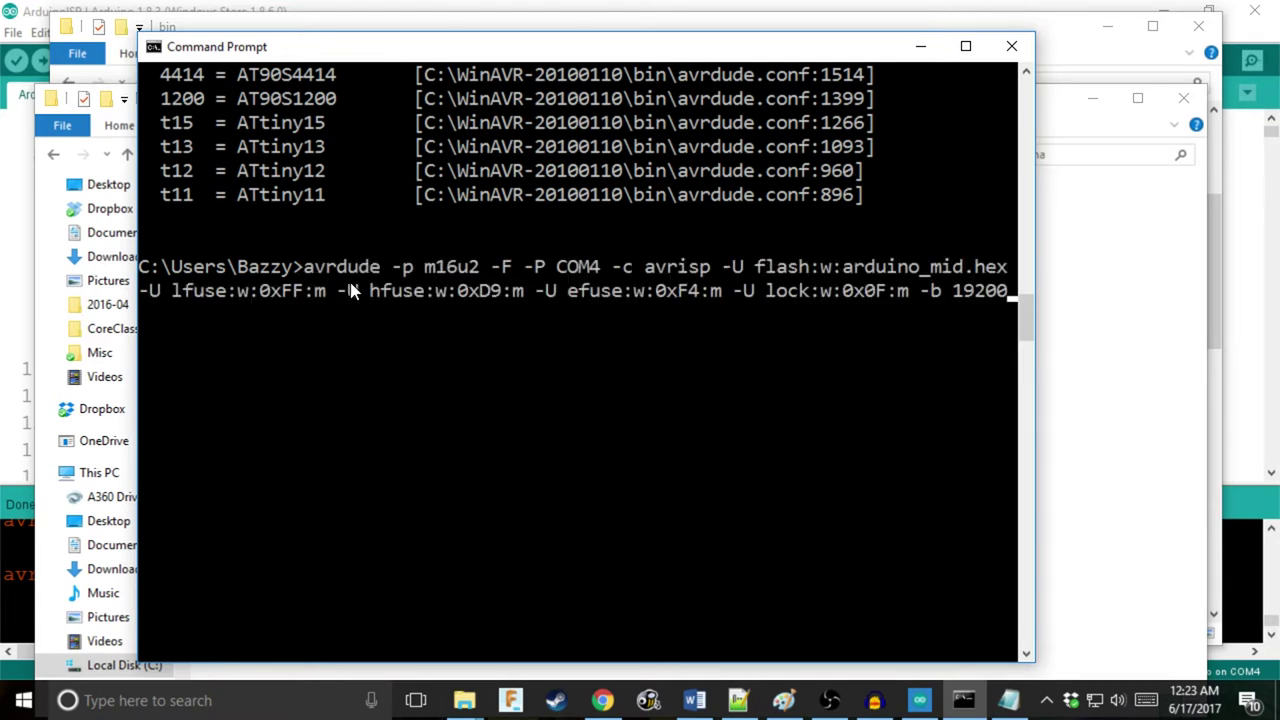
key("Return")
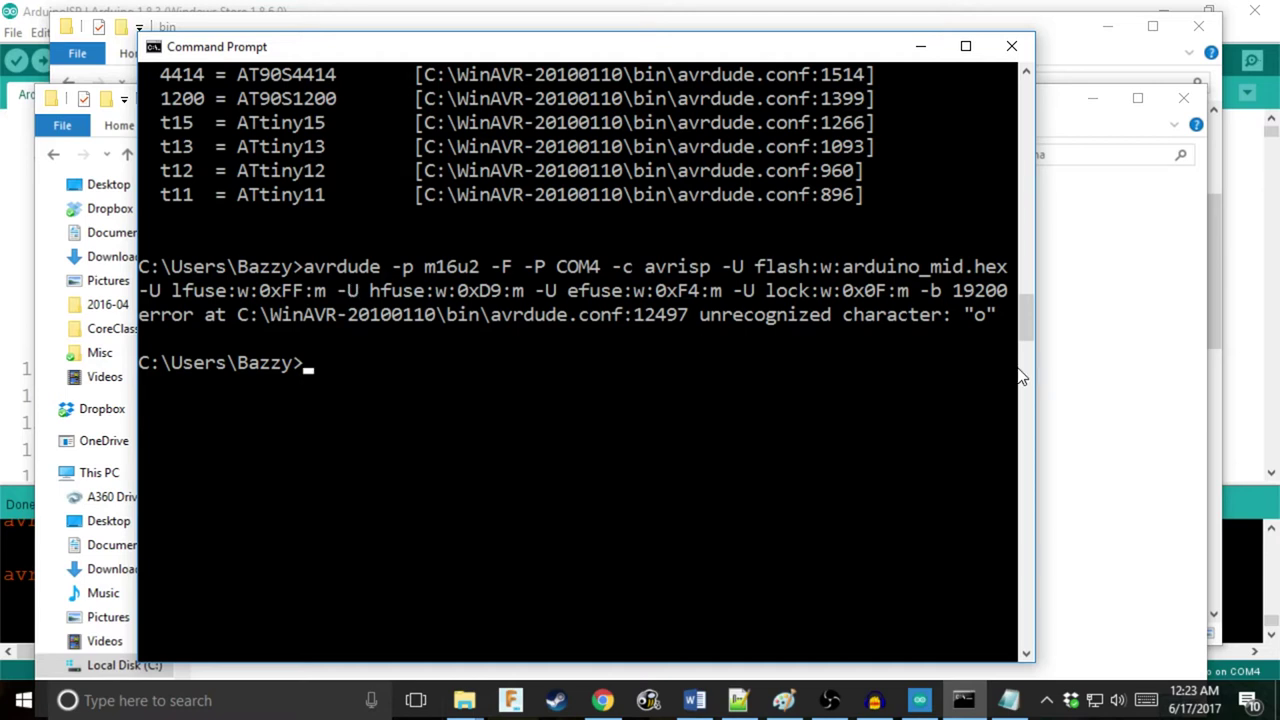
Step: Back in WinAVR's avrdude.conf, comment out the ocdrev line of the pasted ATmega16U2 definition with #
left_click(735, 702)
left_click_drag(880, 22, 903, 60)
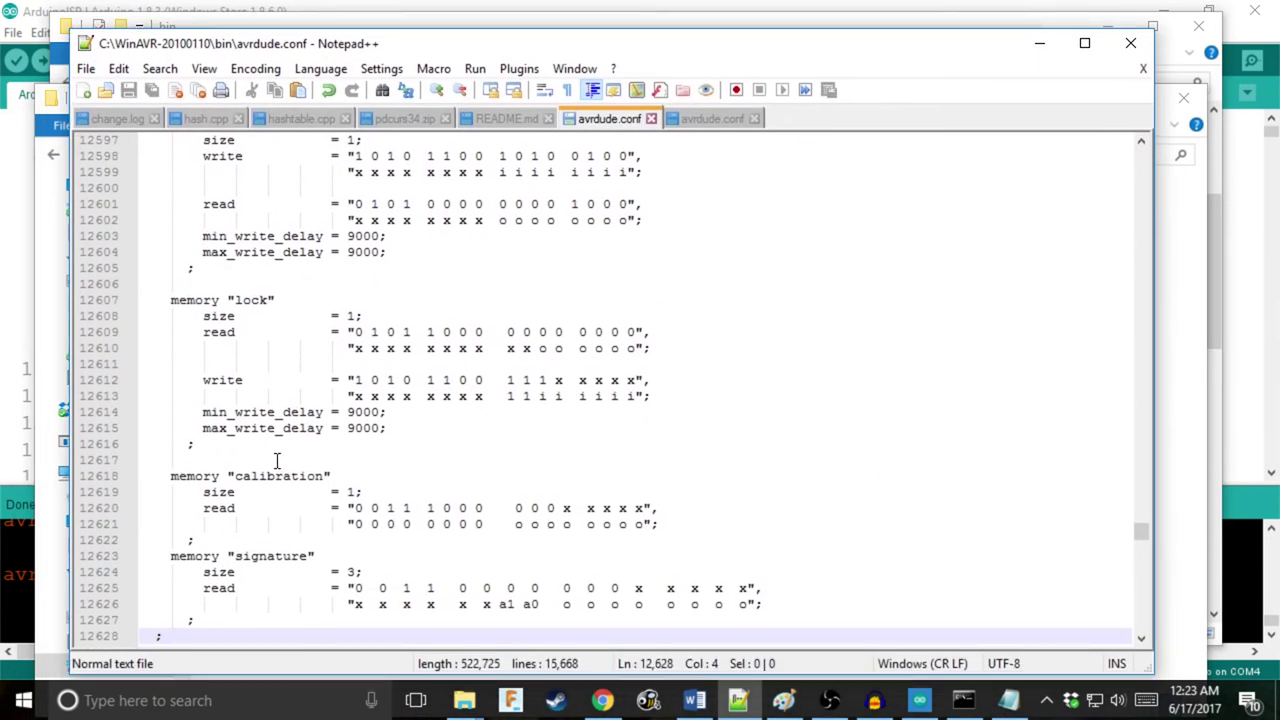
scroll(315, 447, "up", 3)
scroll(315, 447, "up", 20)
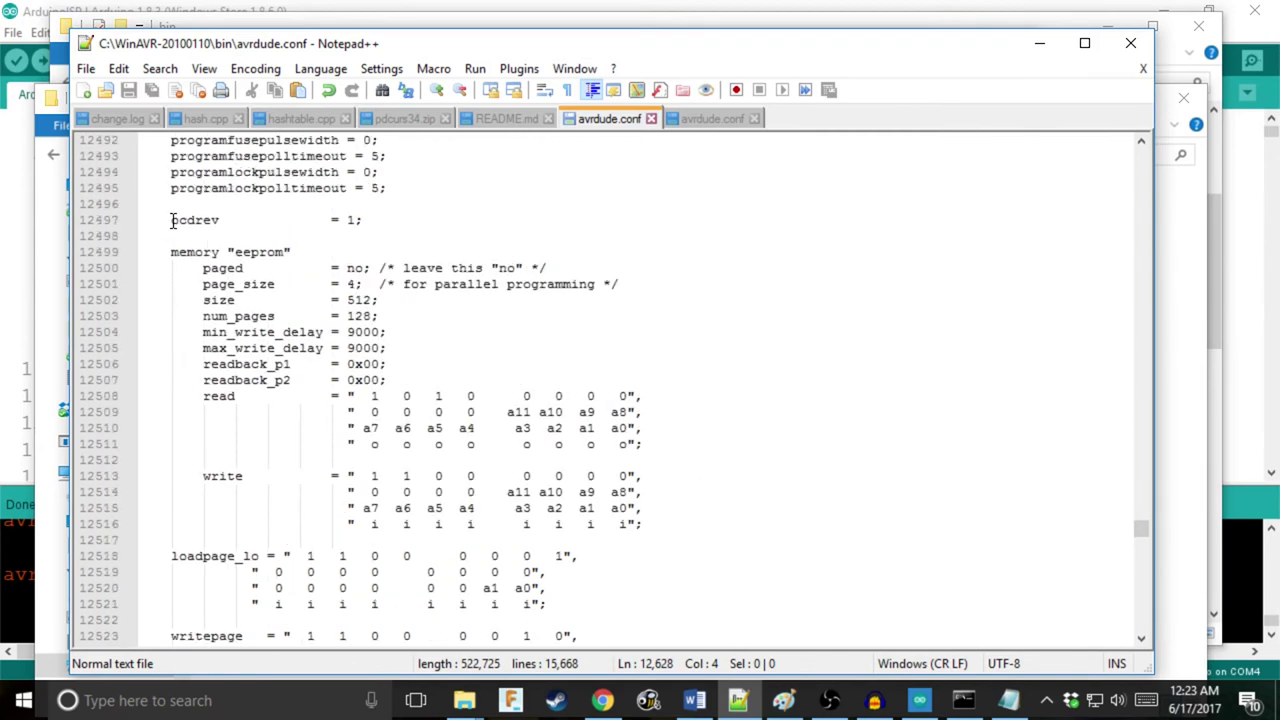
left_click(172, 220)
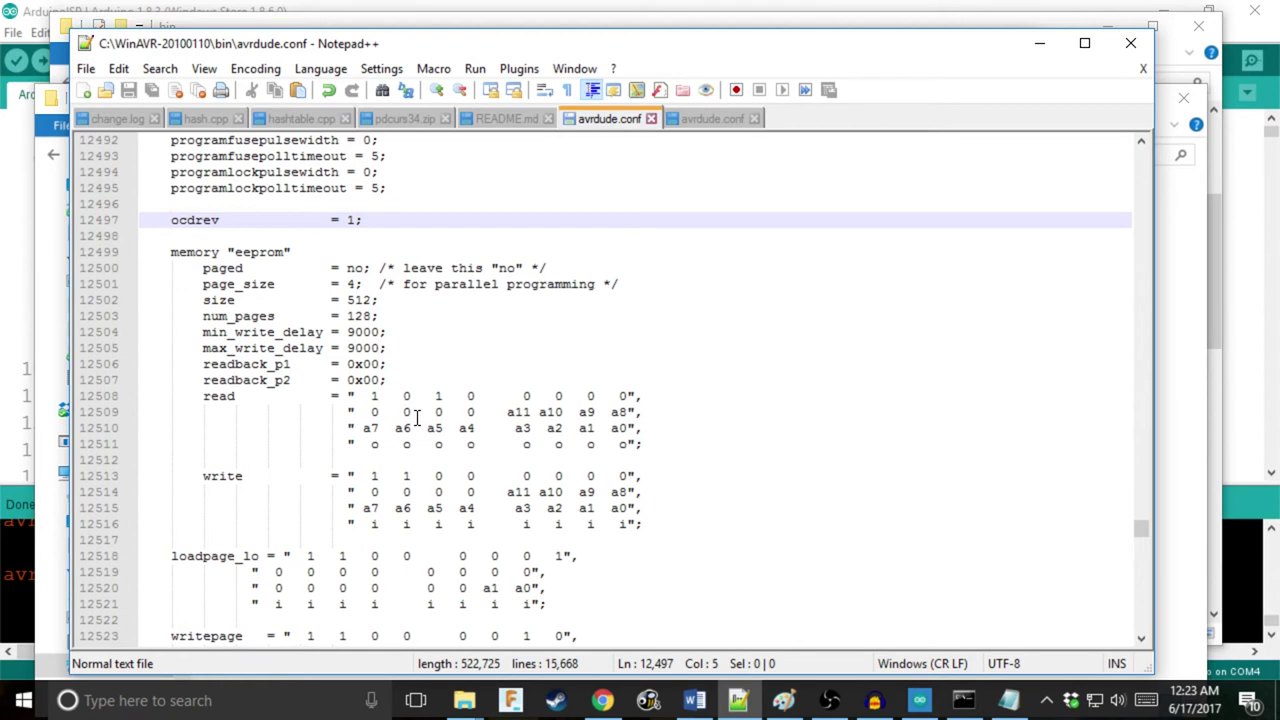
scroll(410, 487, "up", 6)
type("#")
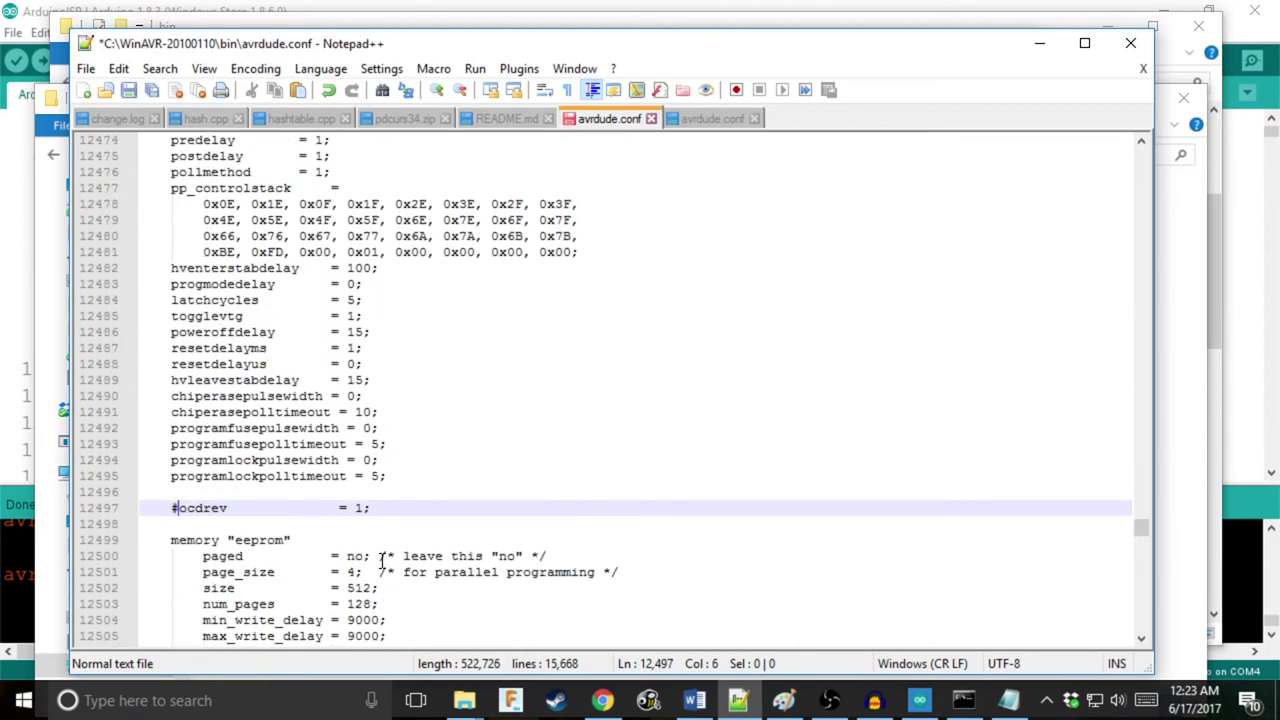
Step: Check the settings of an earlier part definition in WinAVR's avrdude.conf and save the file
left_click(1141, 545)
left_click_drag(1137, 518, 1137, 473)
scroll(871, 503, "up", 14)
scroll(575, 512, "down", 8)
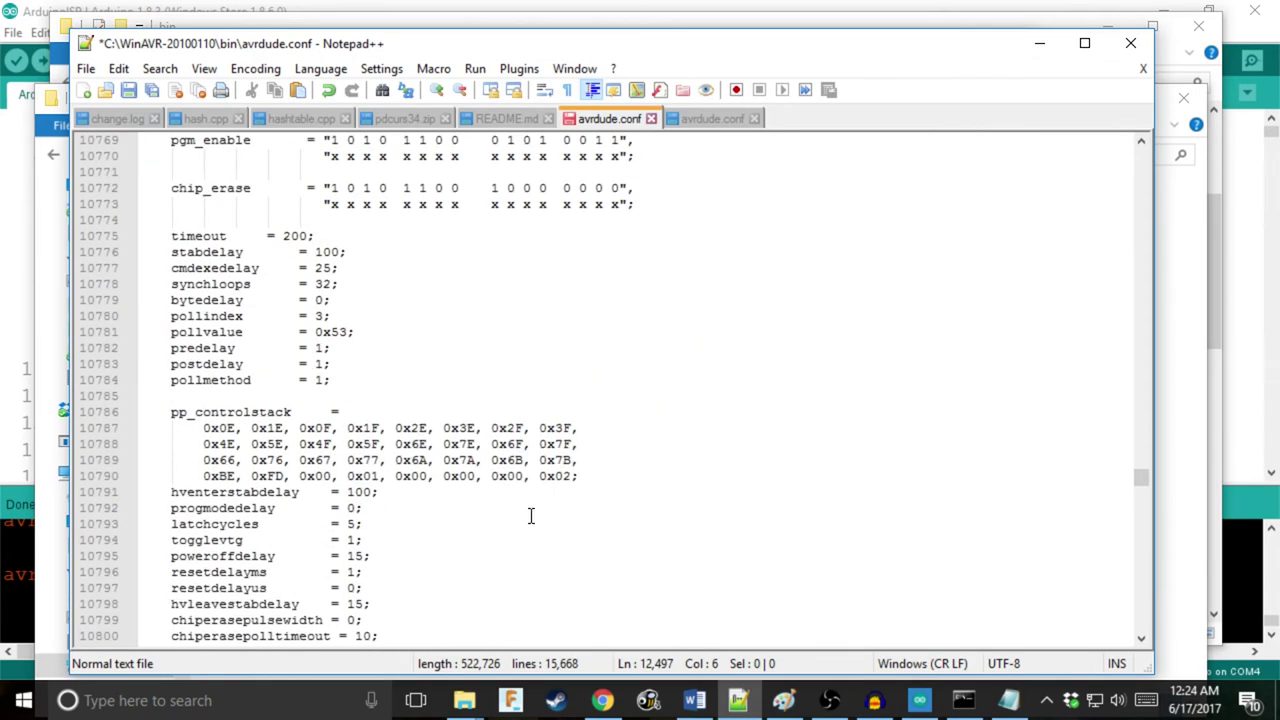
scroll(530, 514, "up", 7)
scroll(535, 500, "down", 20)
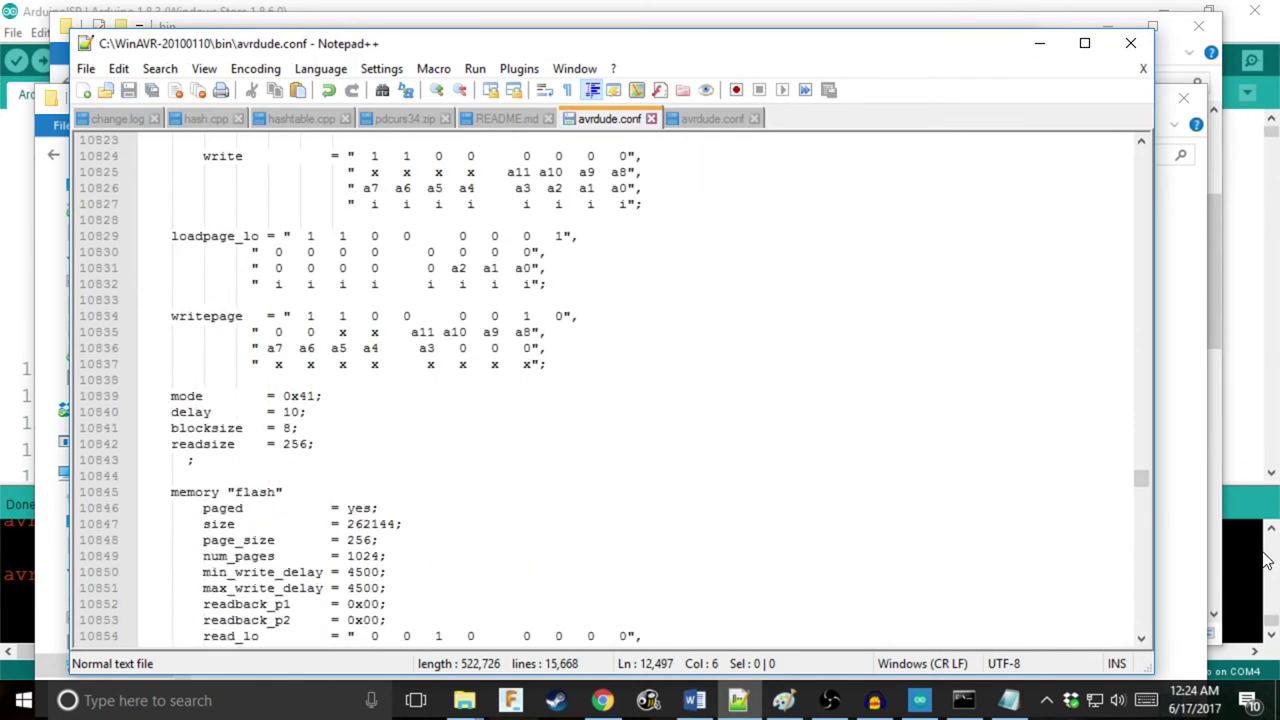
Step: Switch to Command Prompt and rerun the previous avrdude command that flashes arduino_mid.hex to m16u2 on COM4
left_click(963, 700)
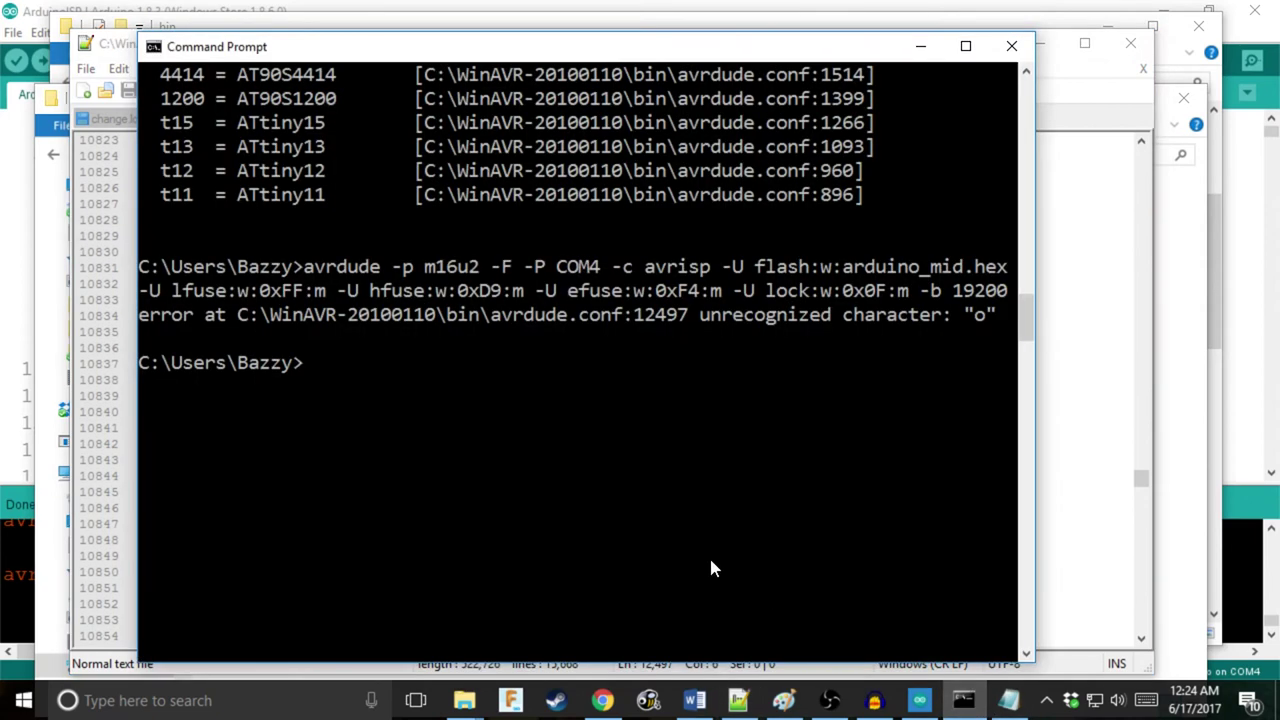
key("Up")
key("Return")
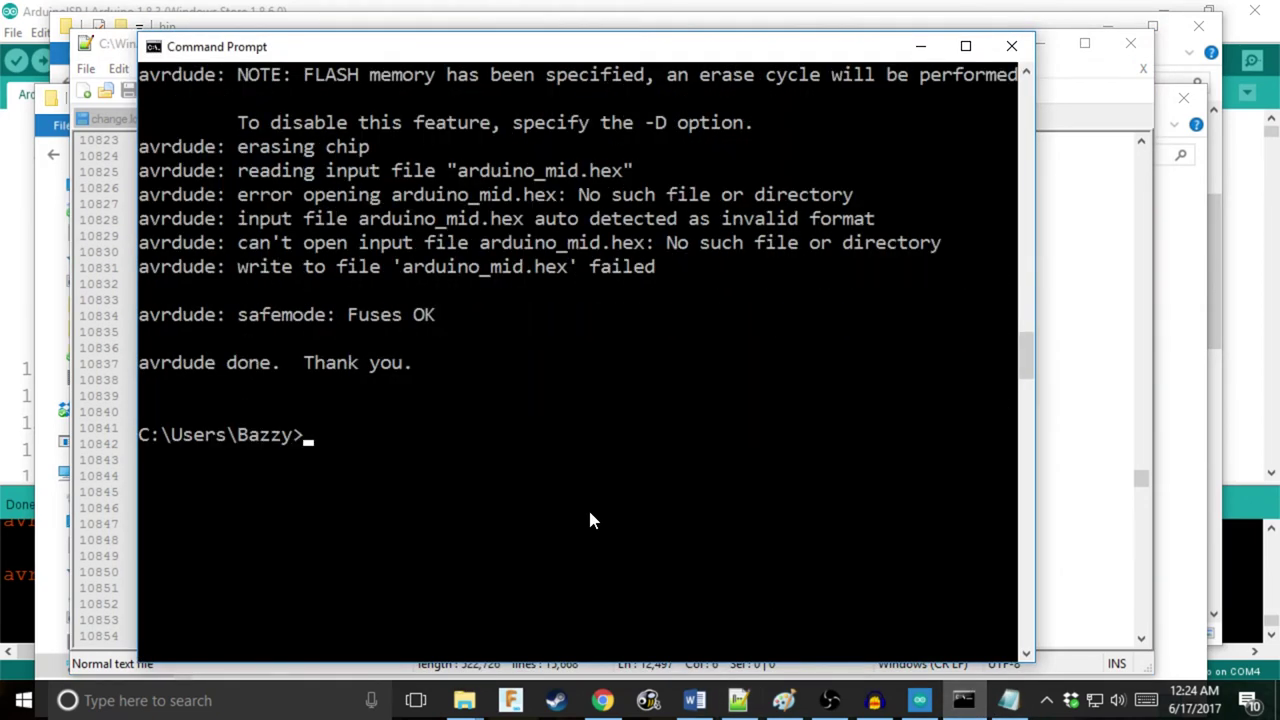
Step: Recall the avrdude command and correct its flash file name to arduino_midi.hex
key("Up")
key("Left")
key("Left")
key("Left")
key("Left")
key("Left")
key("Left")
key("Left")
key("Left")
key("Left")
key("Left")
key("Left")
key("Left")
key("Left")
key("Left")
key("Left")
key("Left")
key("Left")
key("Left")
key("Left")
key("Left")
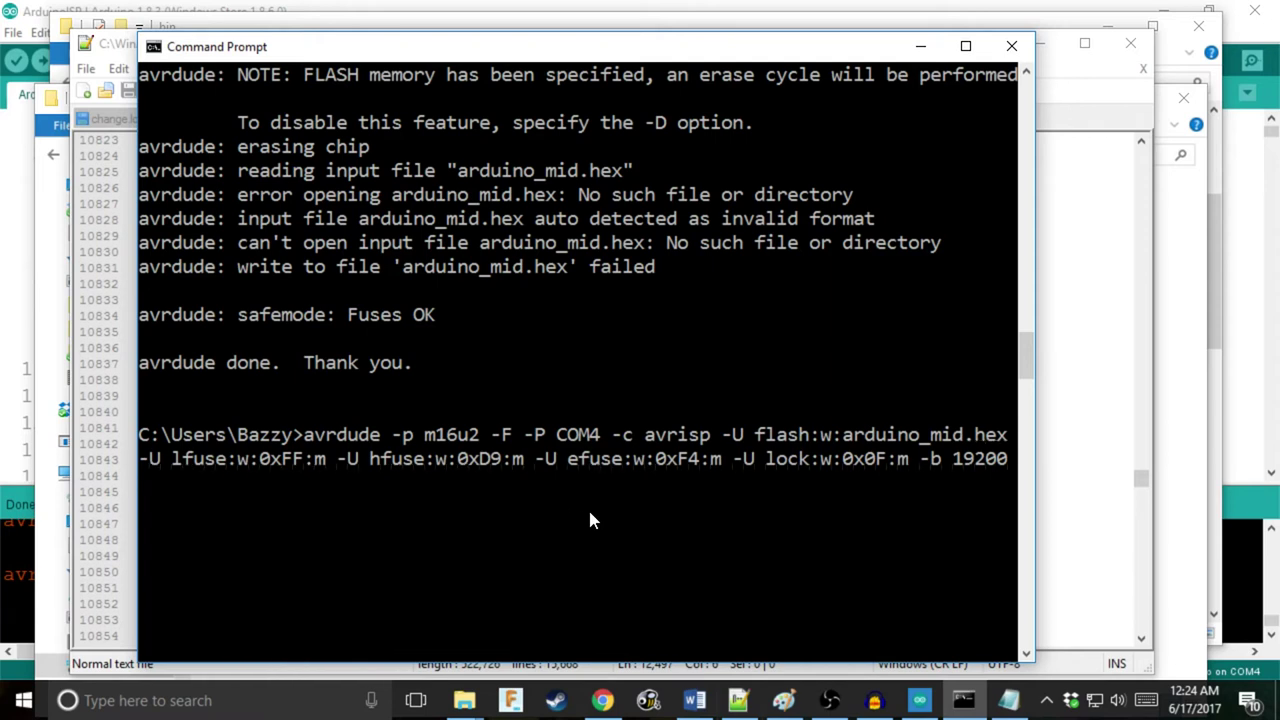
type("i")
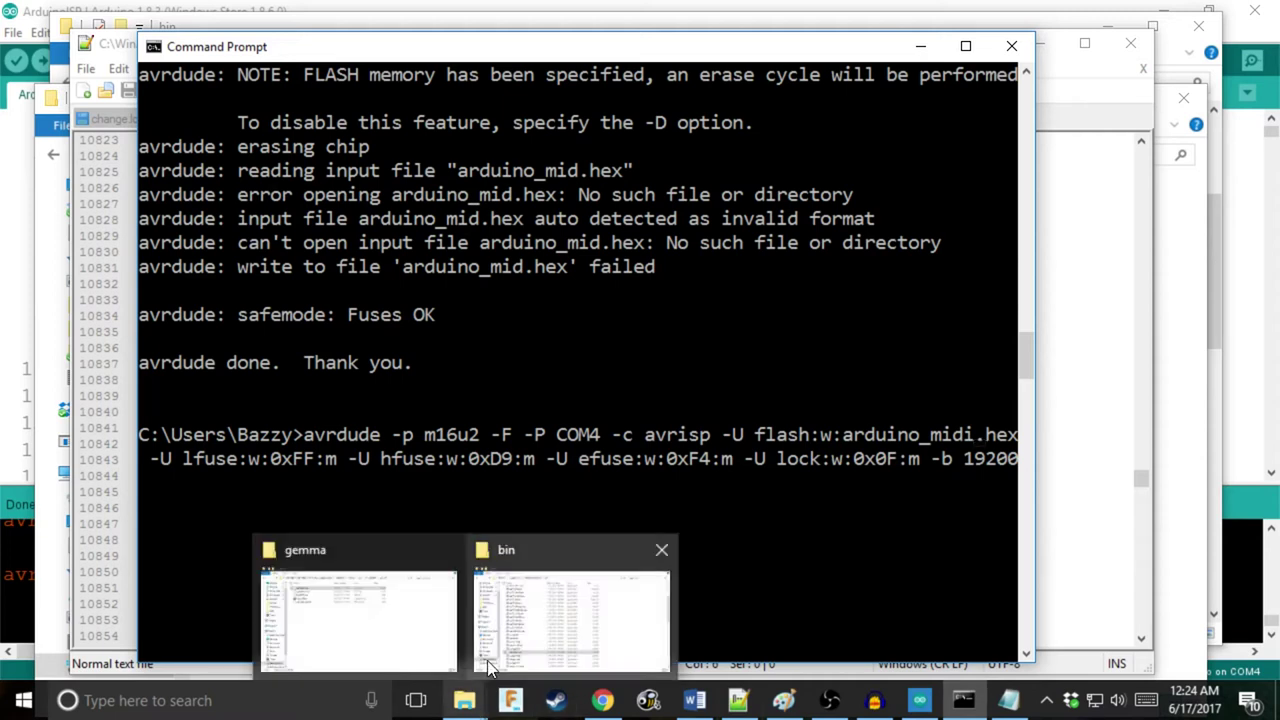
Step: Glance at the user folder in File Explorer, return to Command Prompt and run the corrected avrdude command
left_click(560, 620)
left_click(962, 703)
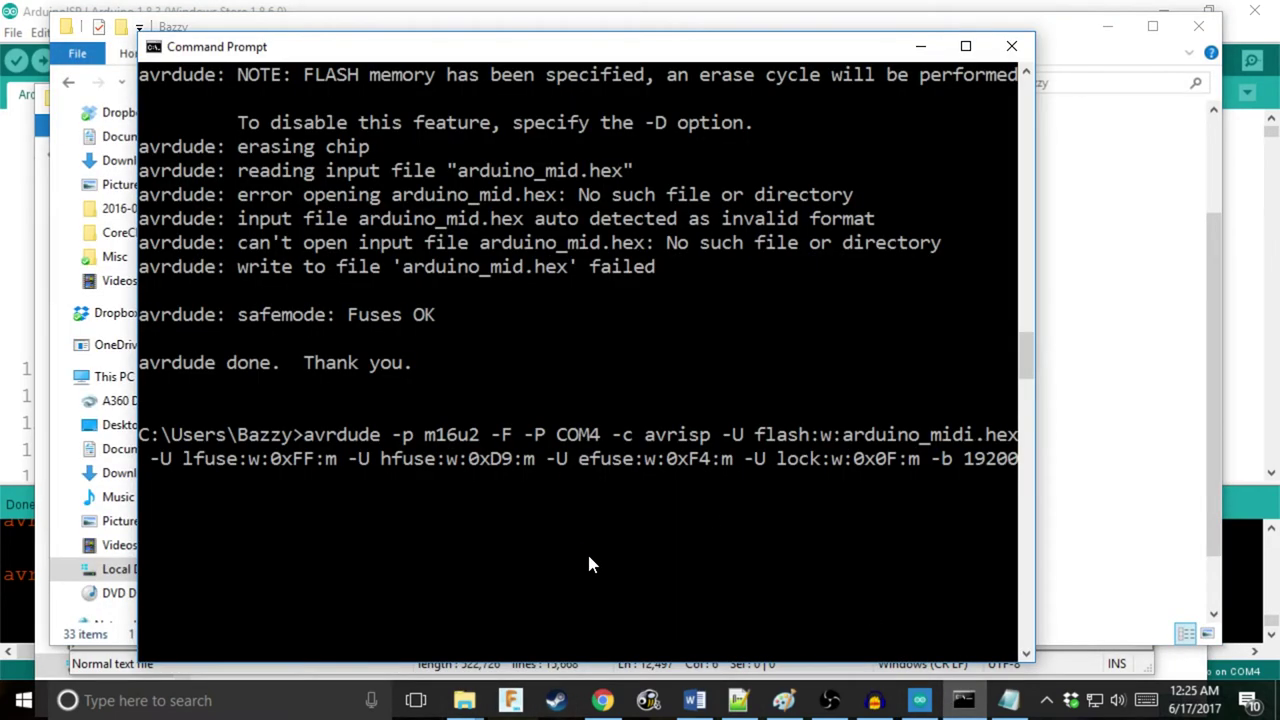
key("Return")
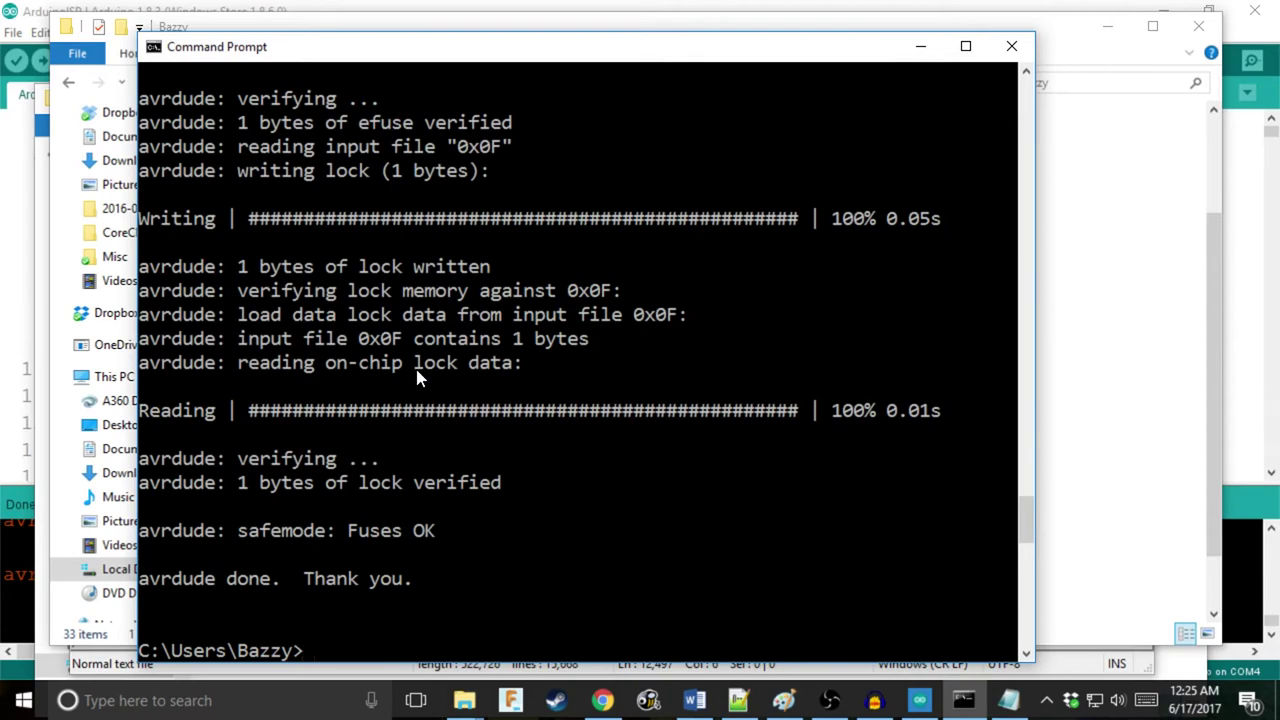
Step: Review the avrdude output from the device signature through the flash, fuse and lock writes to the final verification
scroll(418, 376, "up", 20)
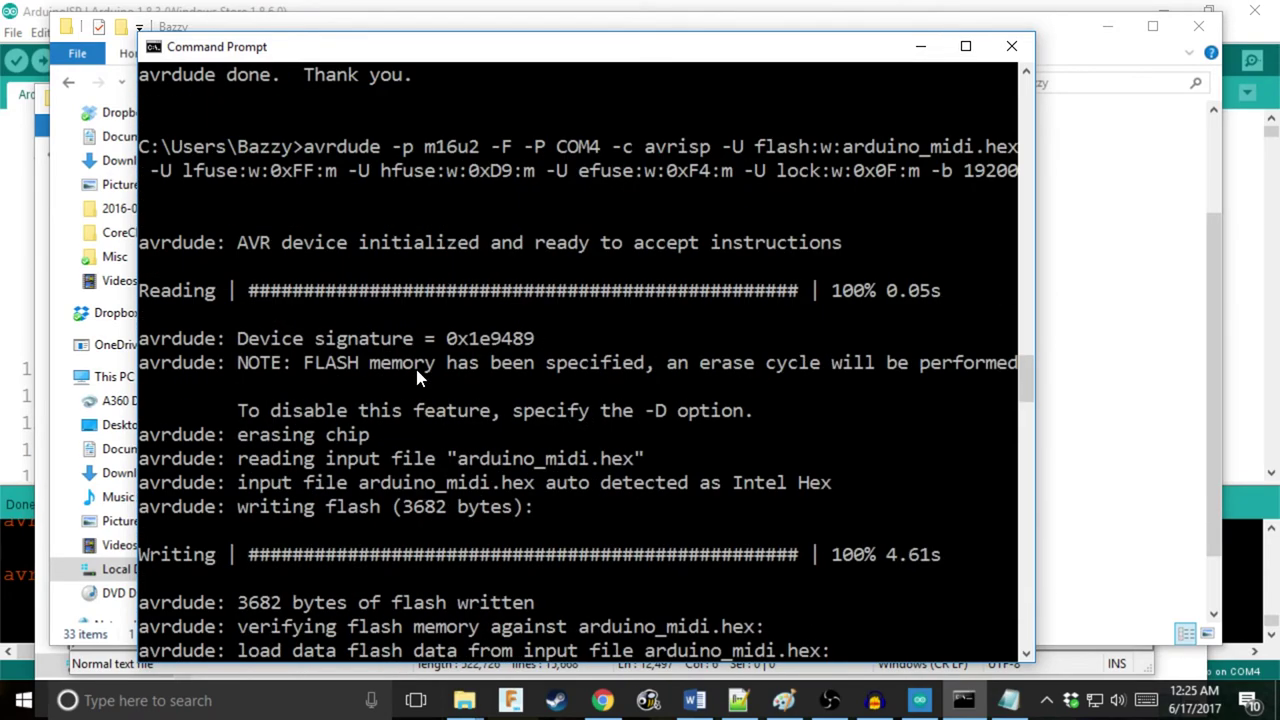
scroll(418, 376, "up", 2)
scroll(250, 360, "down", 1)
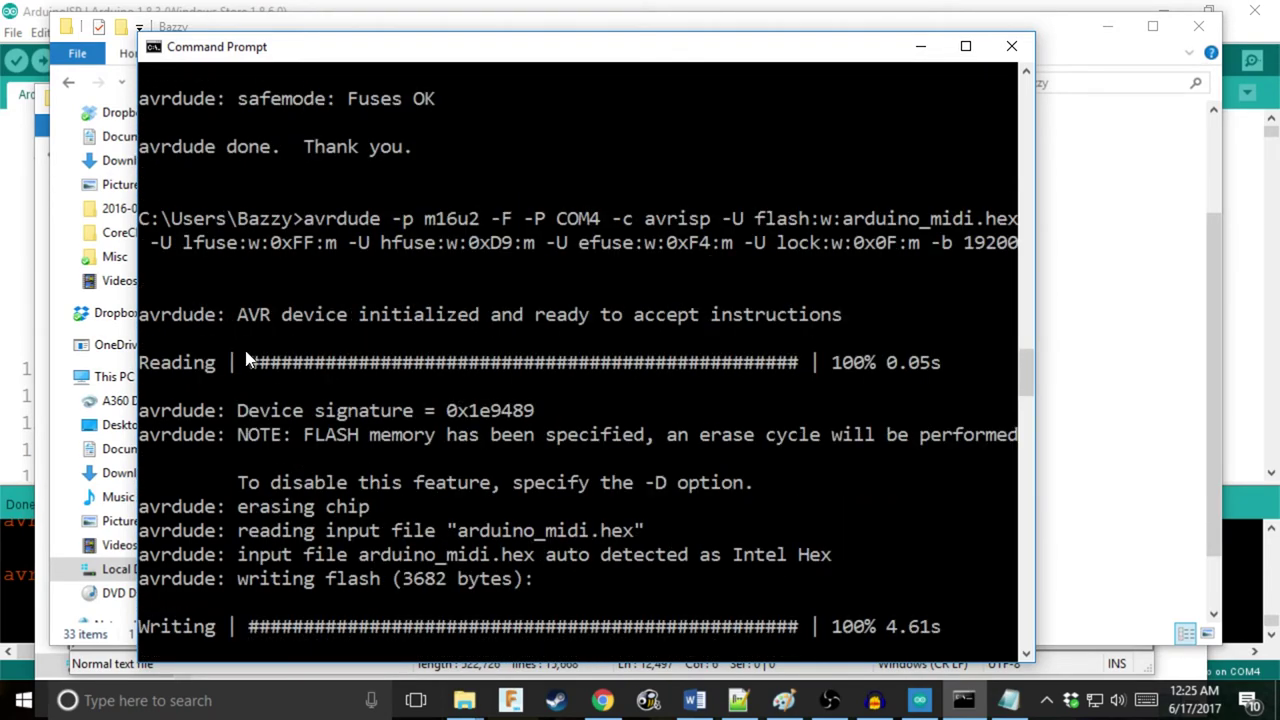
scroll(395, 480, "down", 7)
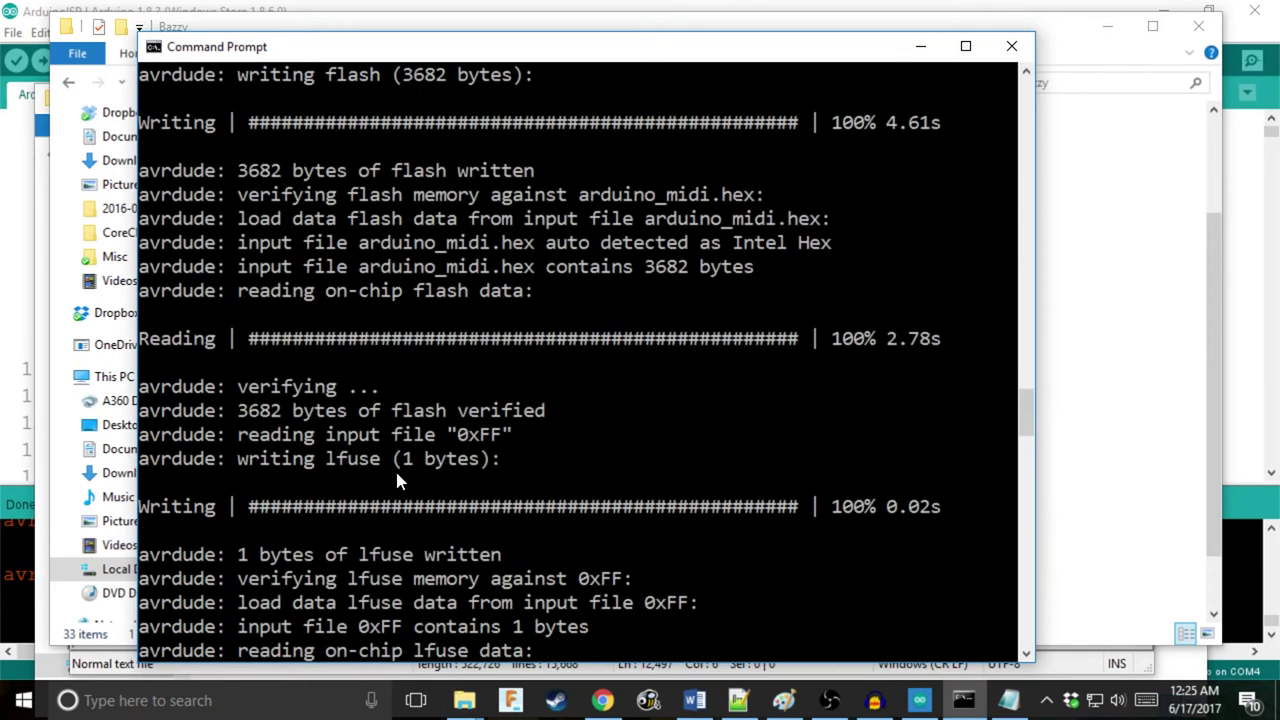
scroll(295, 388, "down", 12)
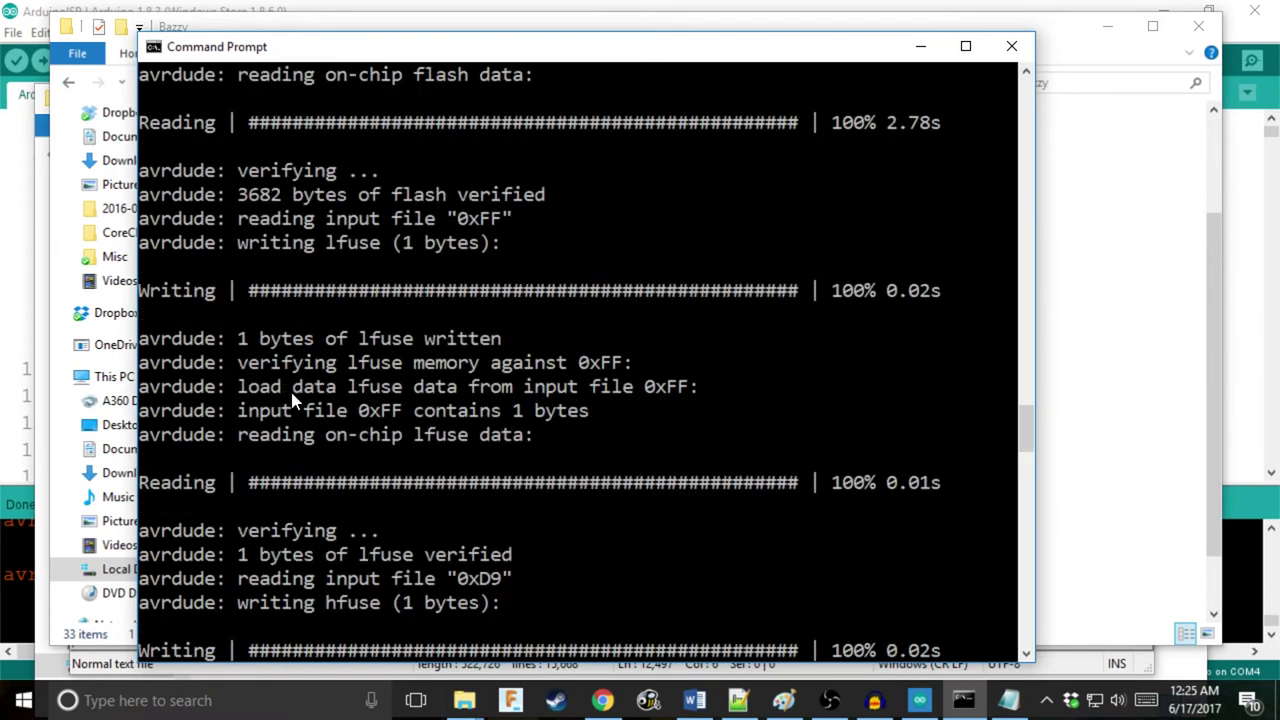
scroll(308, 423, "down", 11)
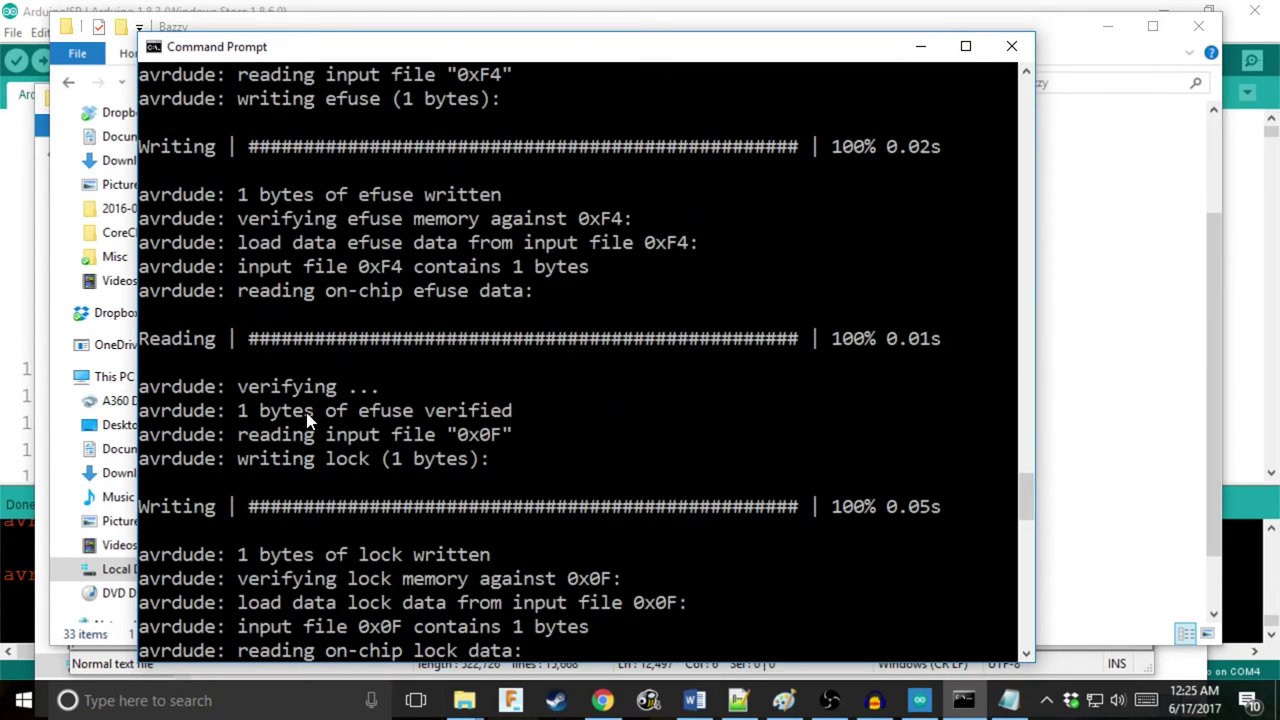
scroll(318, 440, "up", 2)
scroll(390, 465, "up", 1)
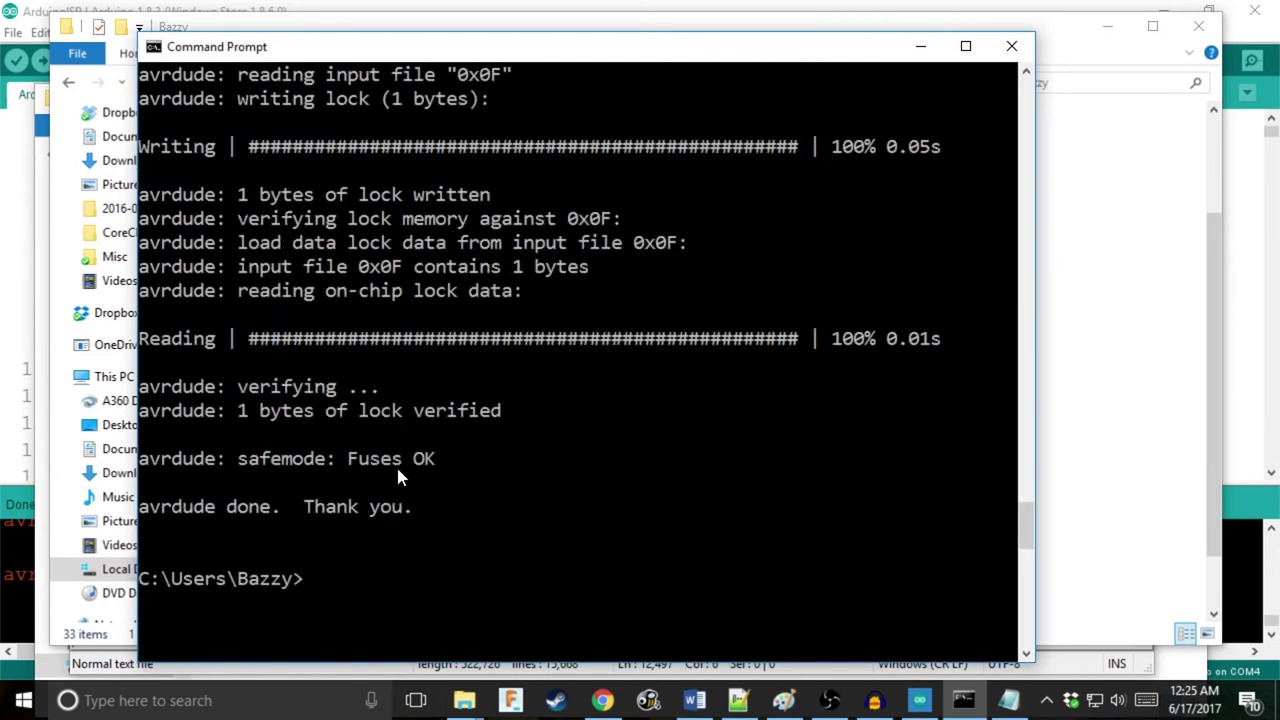
scroll(397, 470, "up", 1)
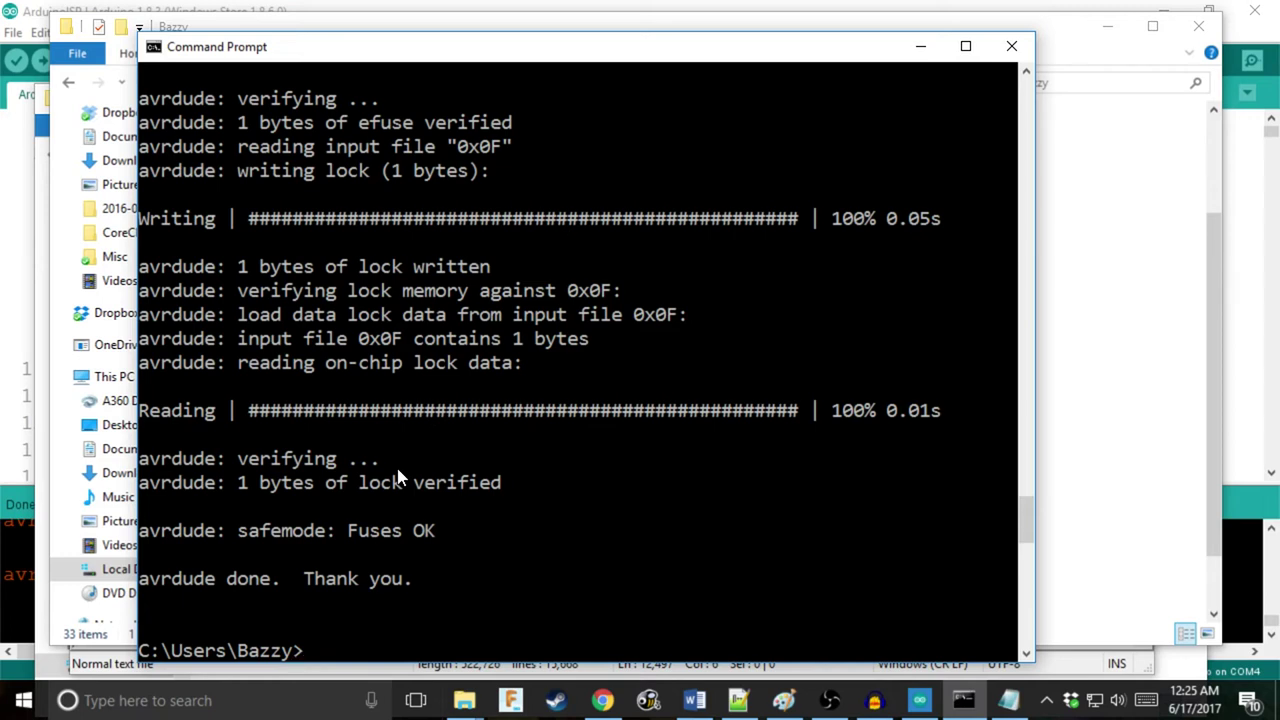
Step: Open Device Manager and check the devices listed under Ports (COM & LPT)
key("super")
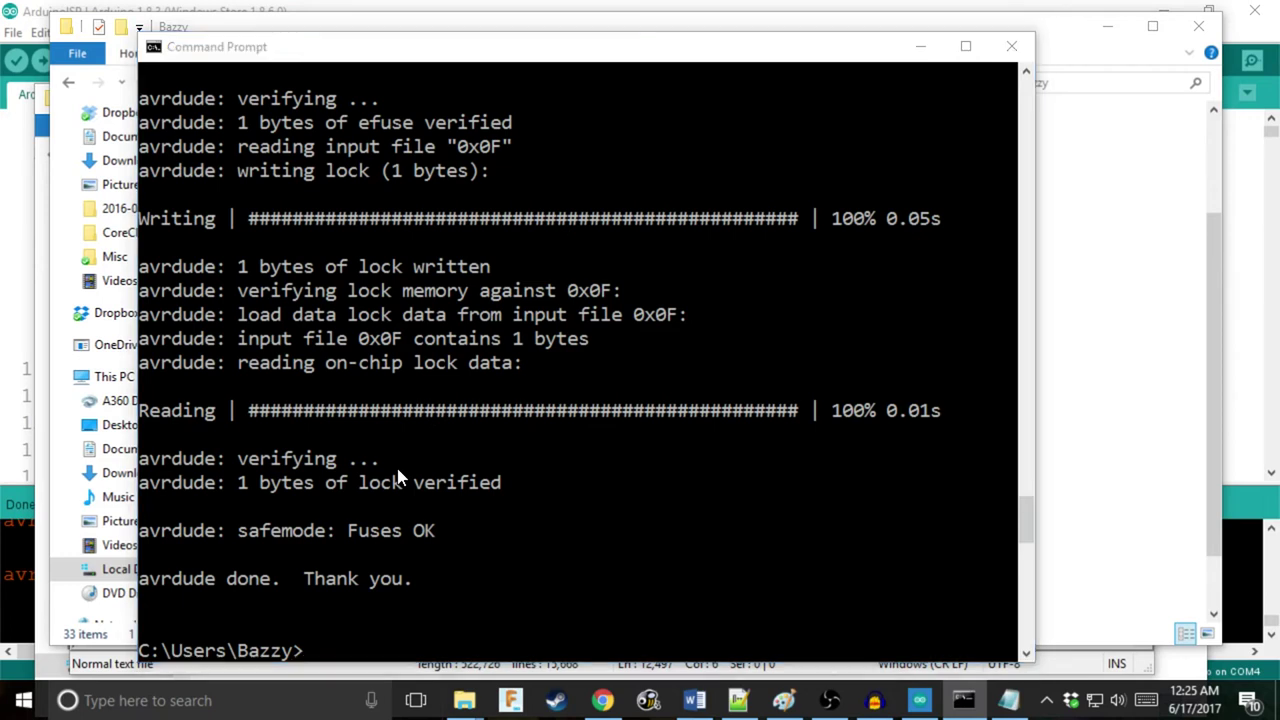
type("device")
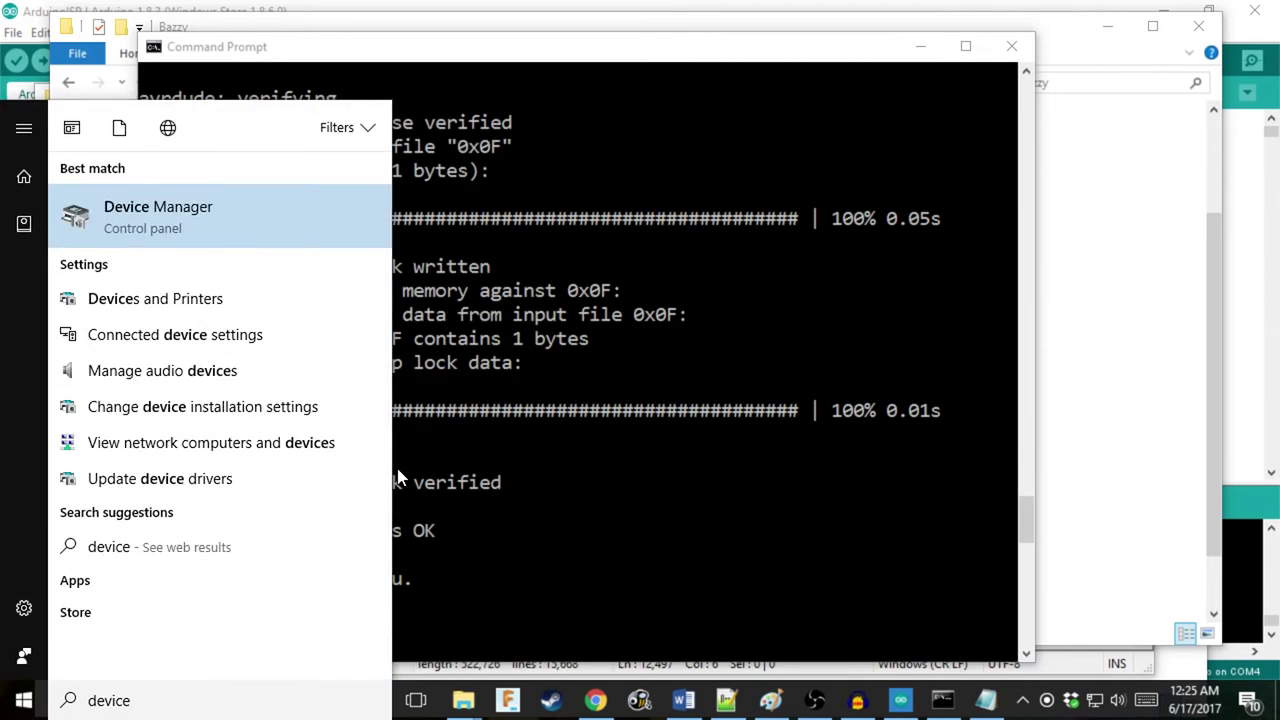
key("Return")
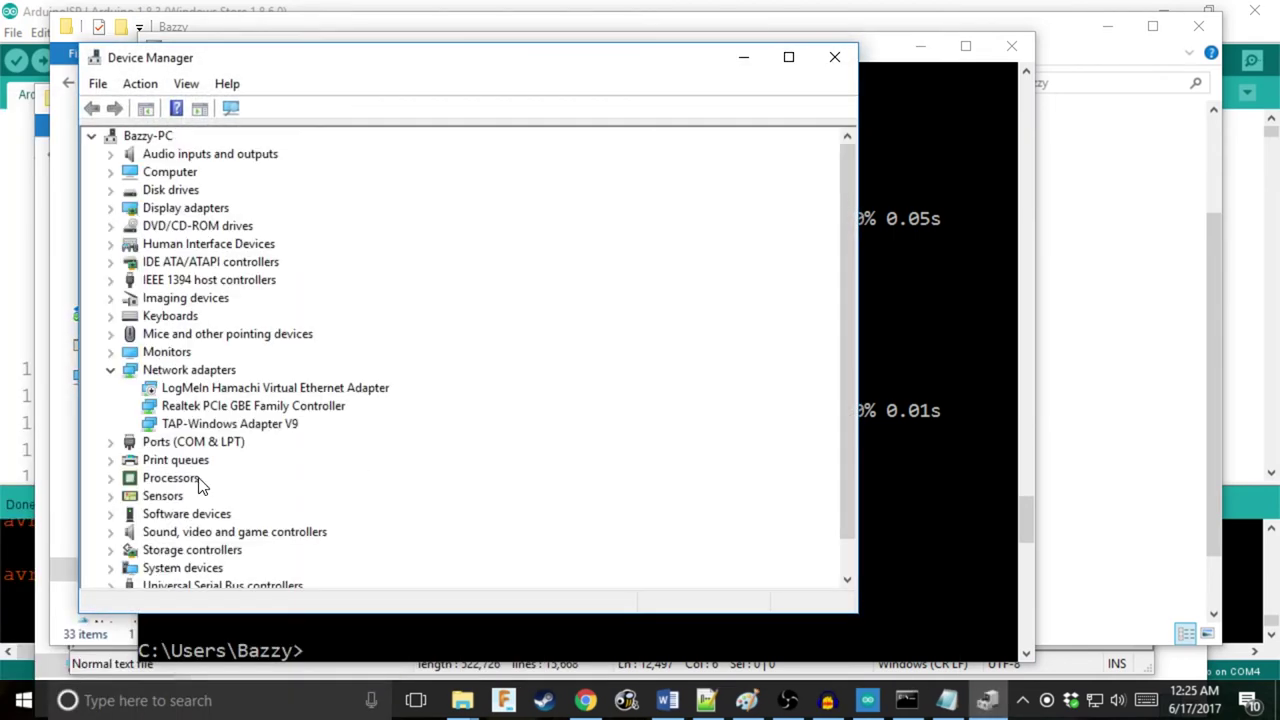
left_click(111, 442)
left_click(228, 496)
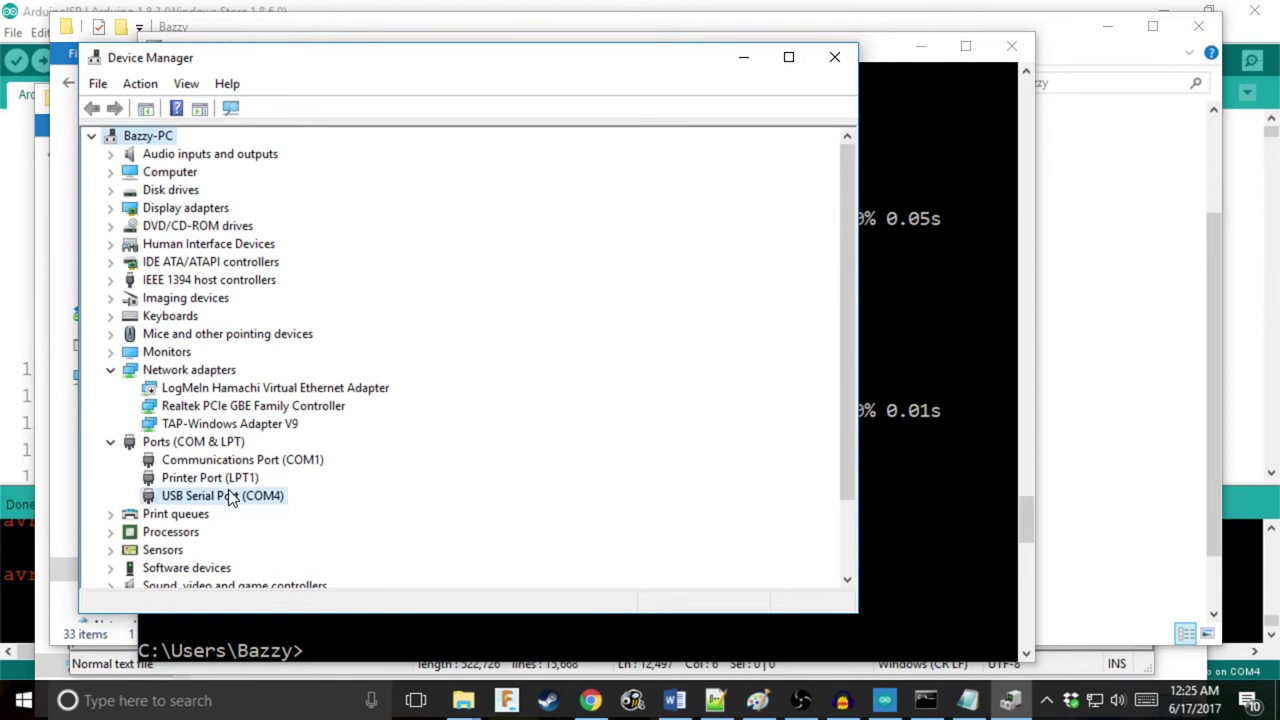
left_click(196, 443)
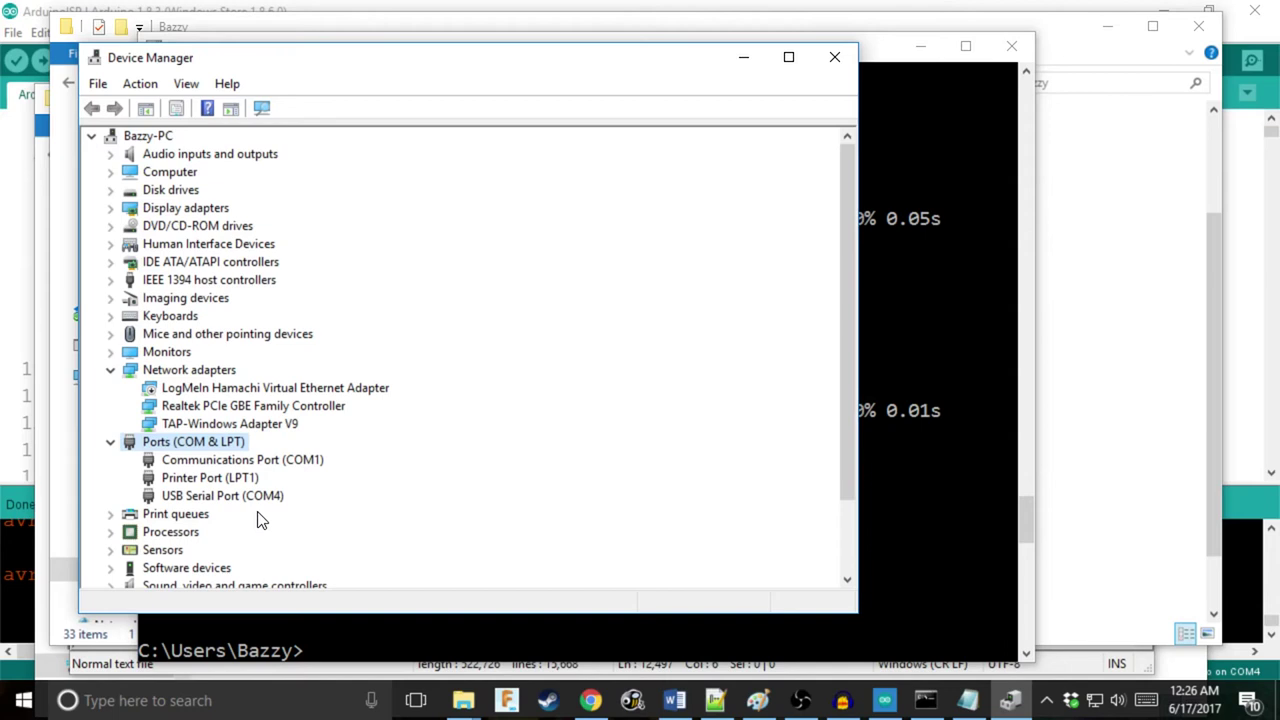
left_click(234, 480)
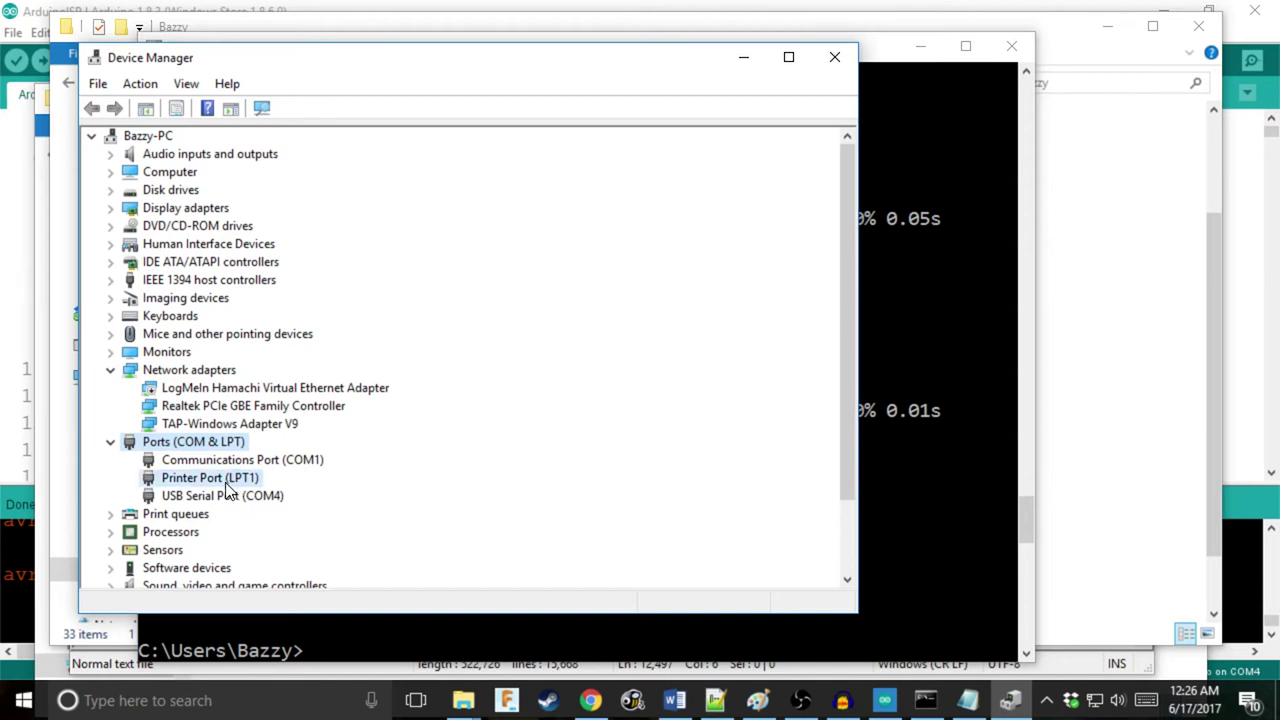
Step: Expand Sound, video and game controllers in Device Manager and select the arduino_midi device
scroll(229, 488, "down", 3)
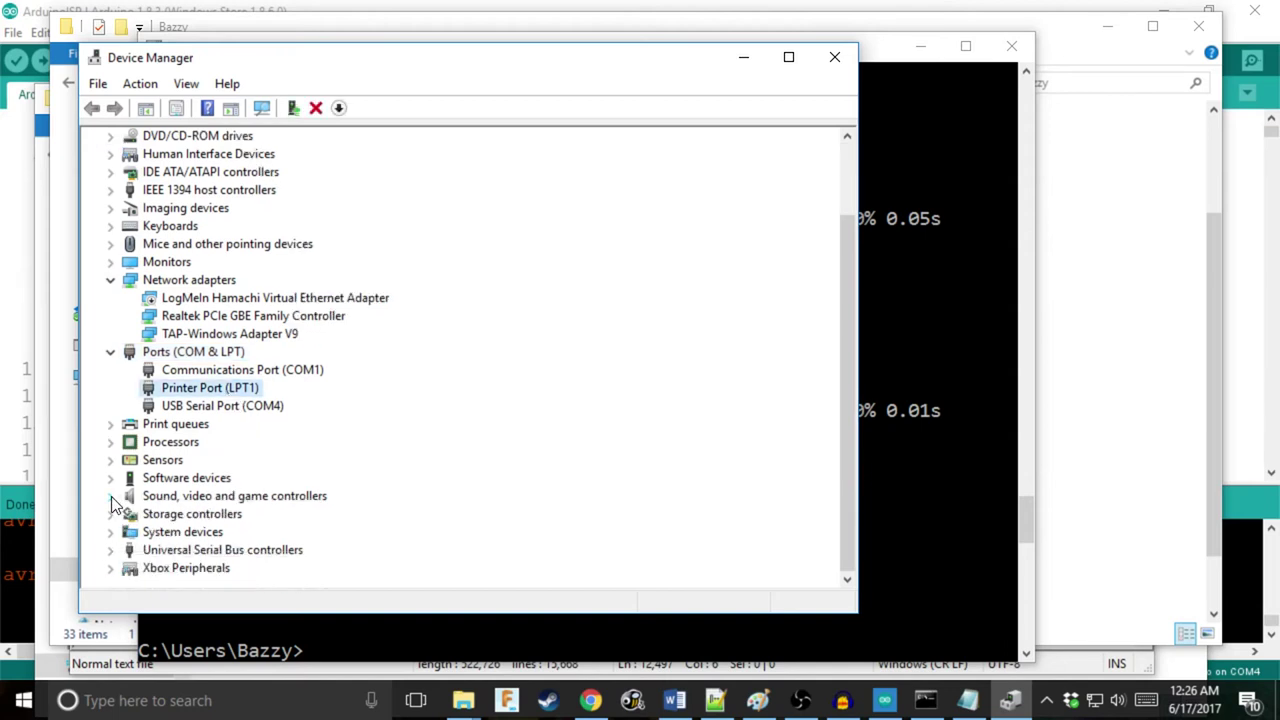
left_click(111, 497)
left_click(220, 500)
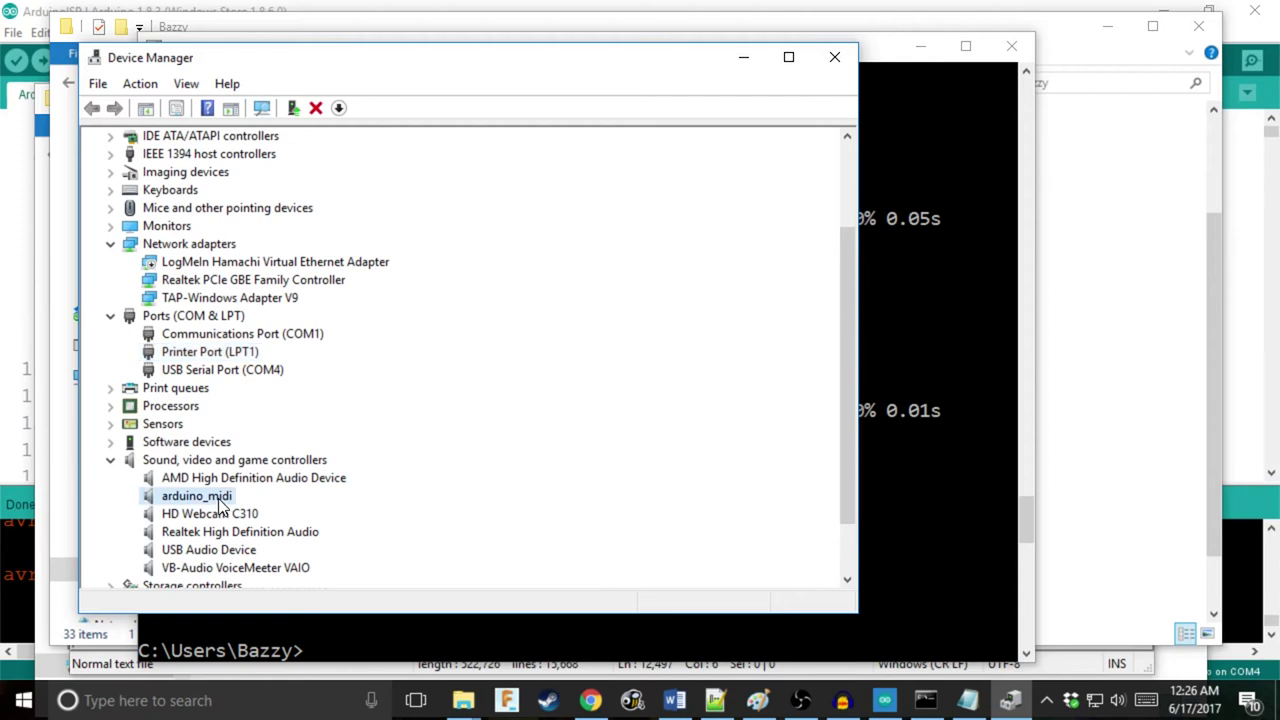